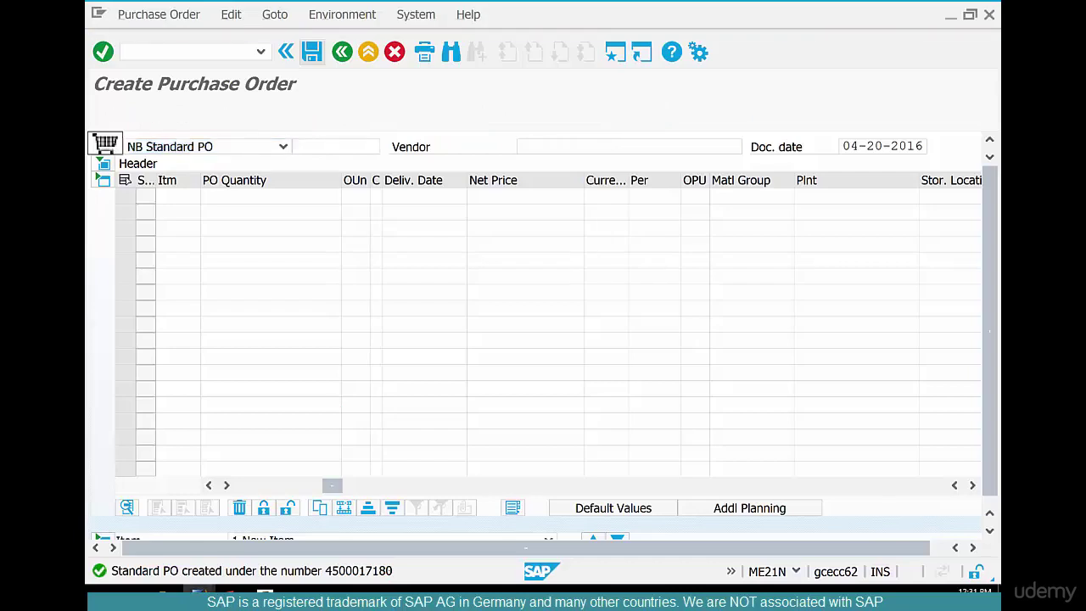
Step: Copy the newly created purchase order's number from the details of the status message, and close the message details
click(388, 570)
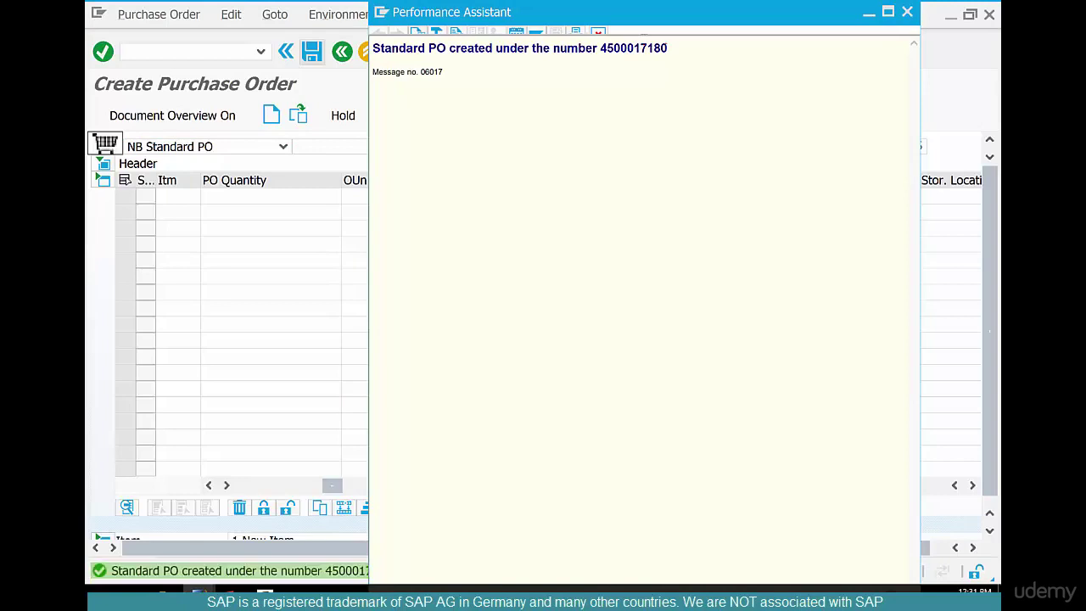
drag(668, 48, 600, 48)
key(ctrl+c)
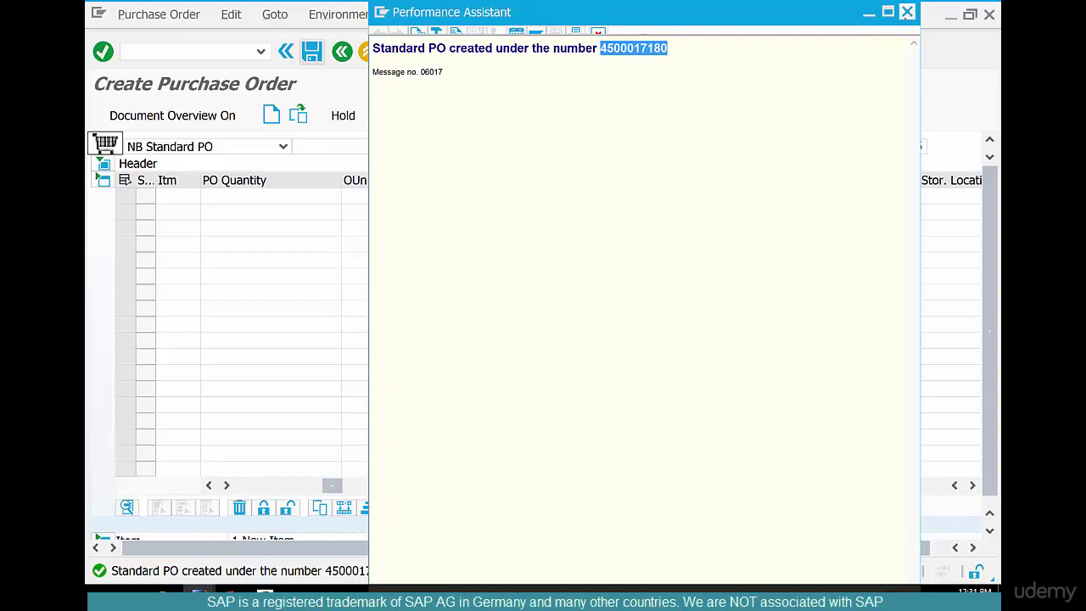
click(907, 12)
Step: Open the MIGO Goods Receipt transaction from the purchase order follow-on functions and load the copied purchase order
click(343, 53)
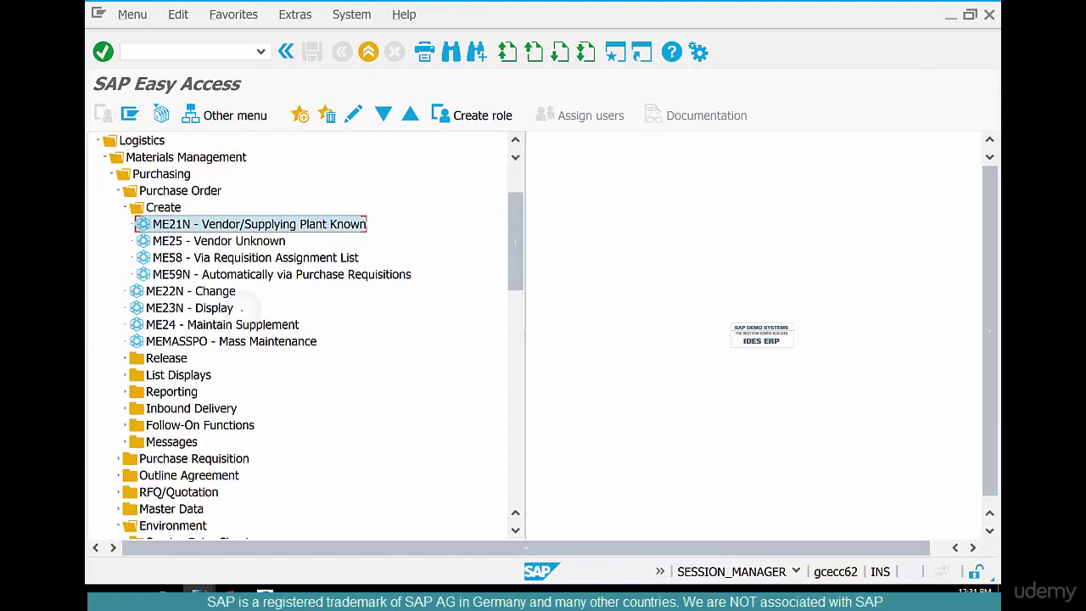
click(242, 309)
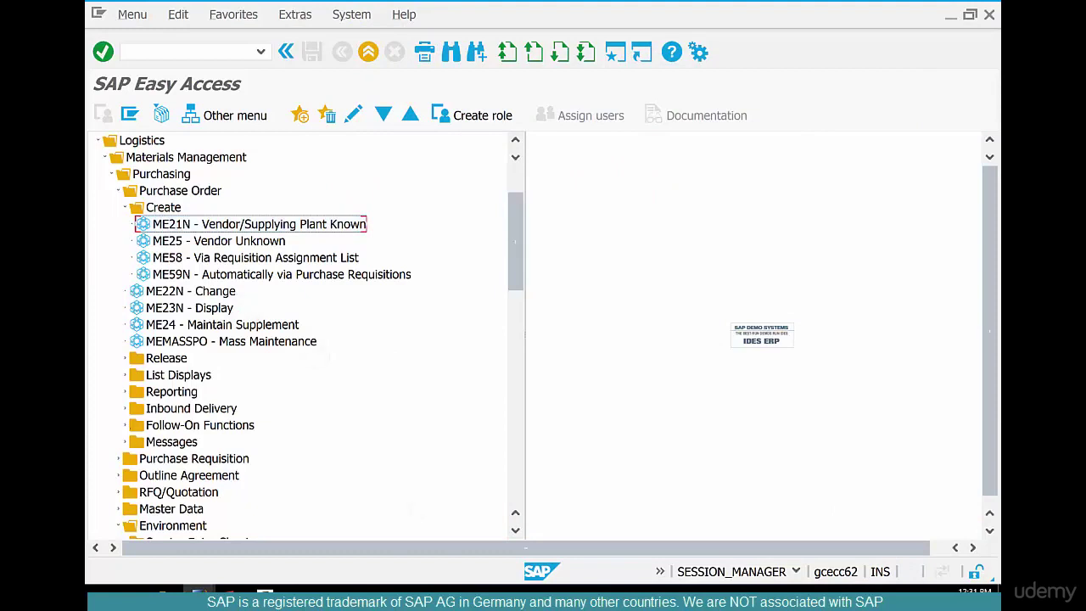
click(125, 426)
double_click(212, 408)
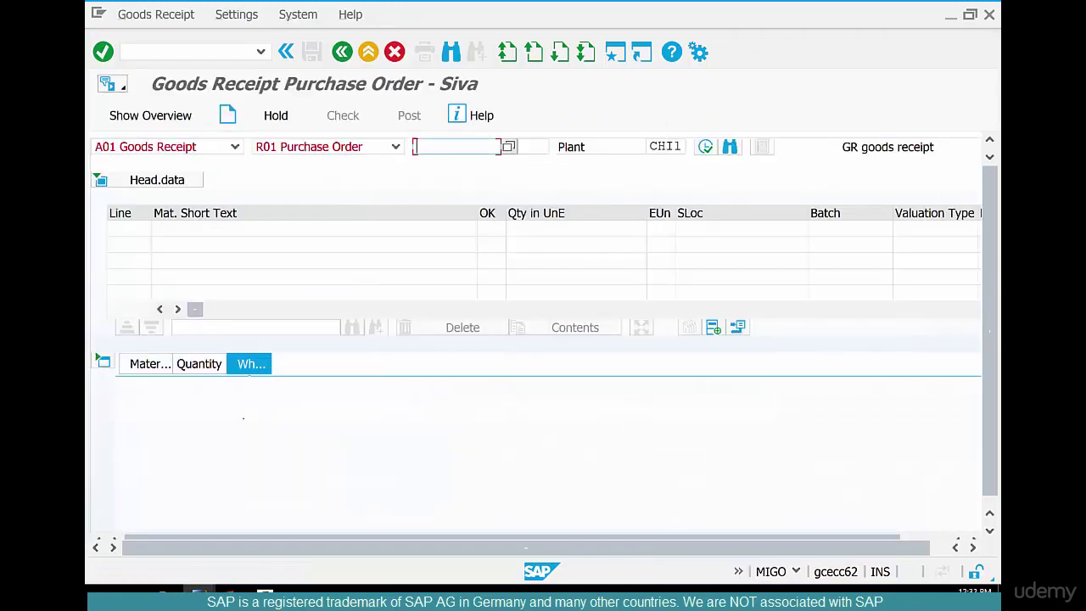
key(ctrl+v)
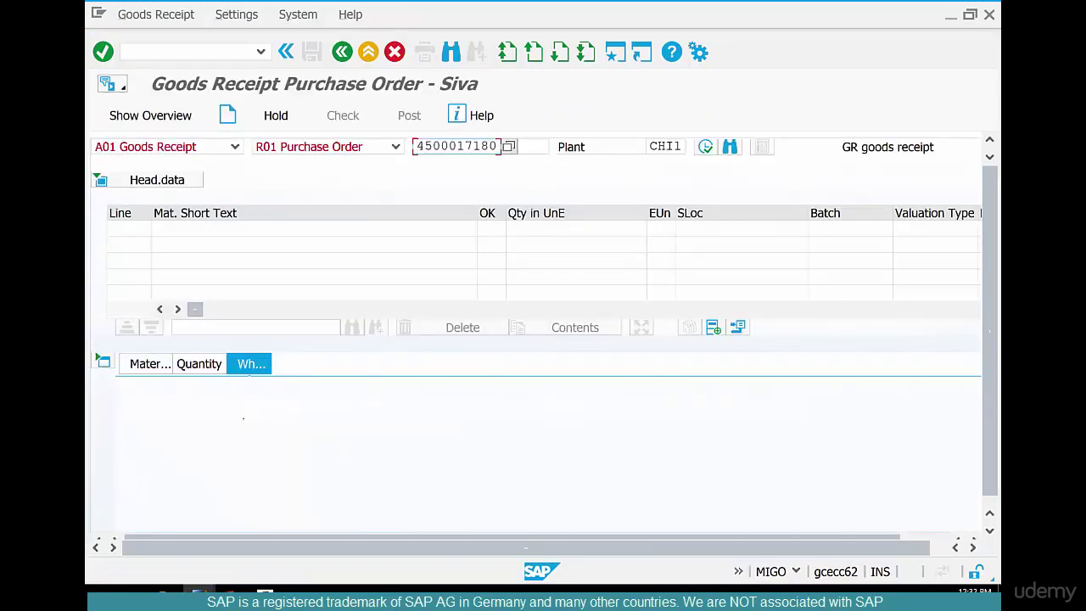
key(Return)
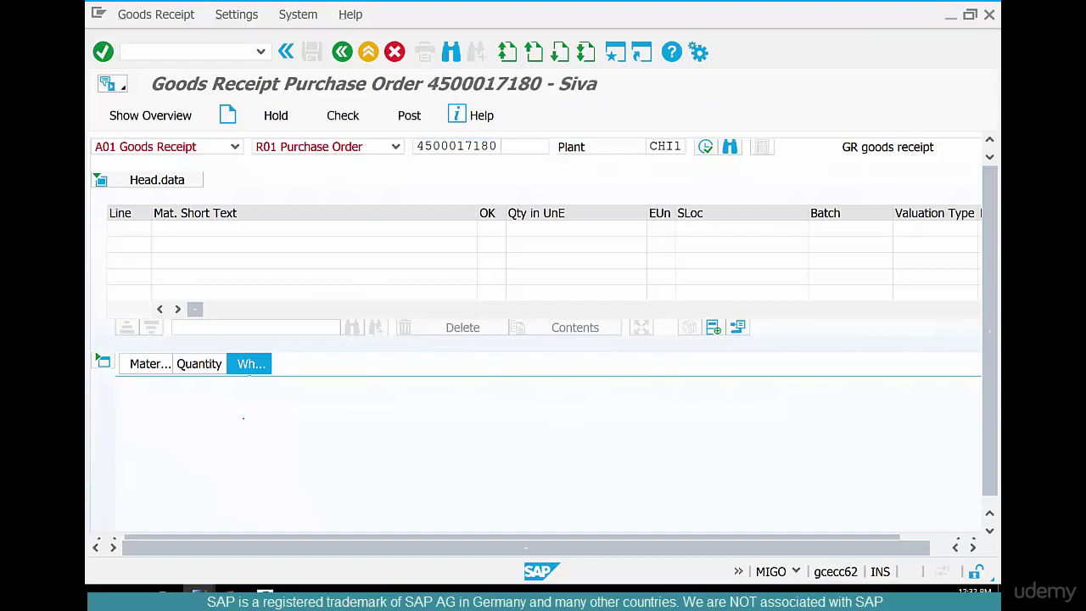
Step: Set the Flour item's storage location to RAW (Raw Materials), picking it from the list of possible locations
click(327, 442)
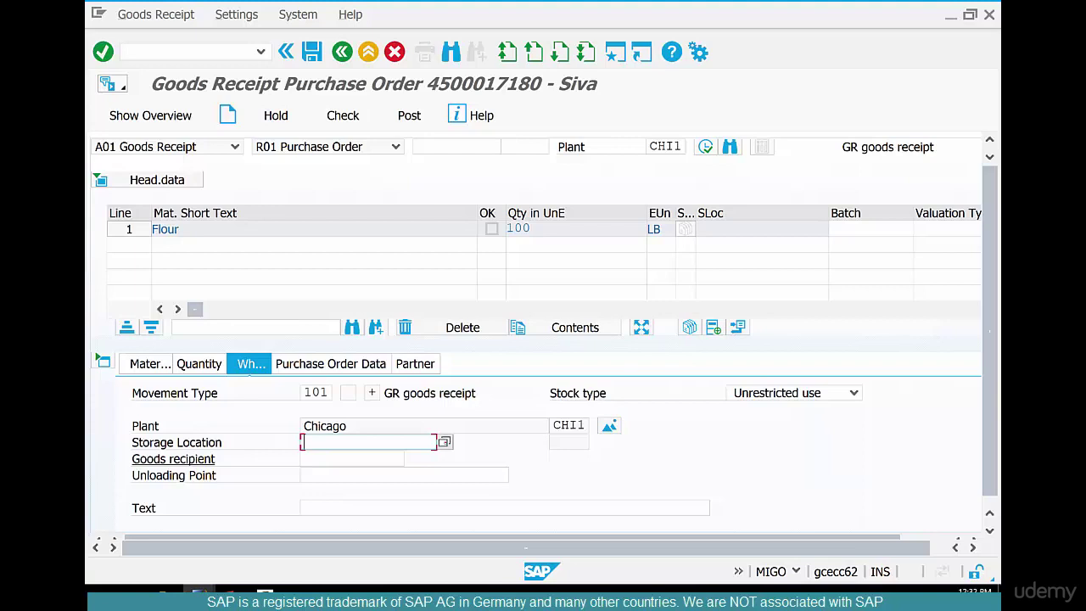
click(444, 442)
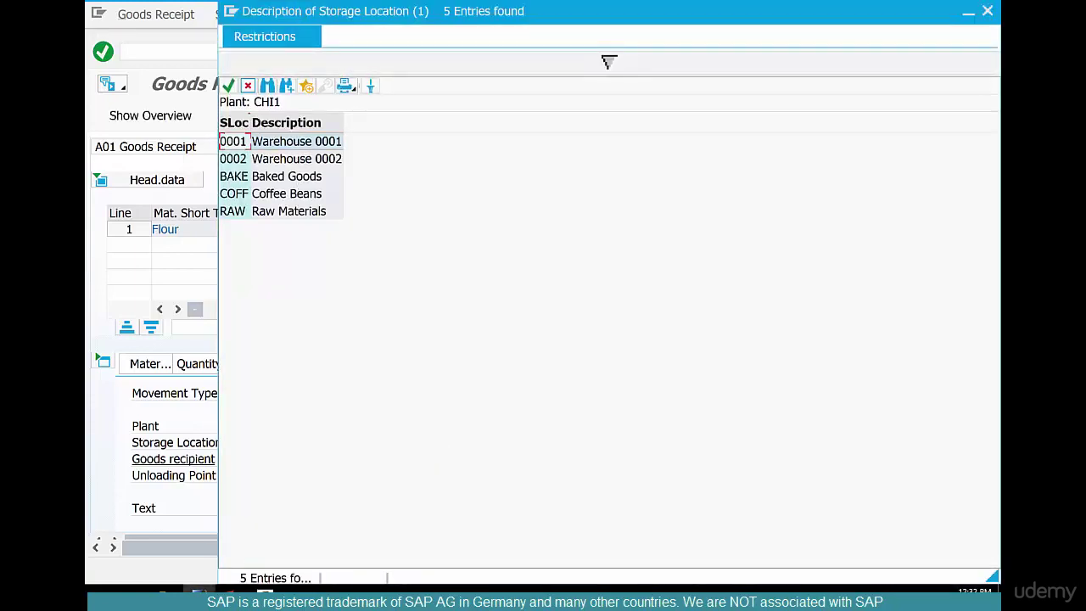
double_click(290, 212)
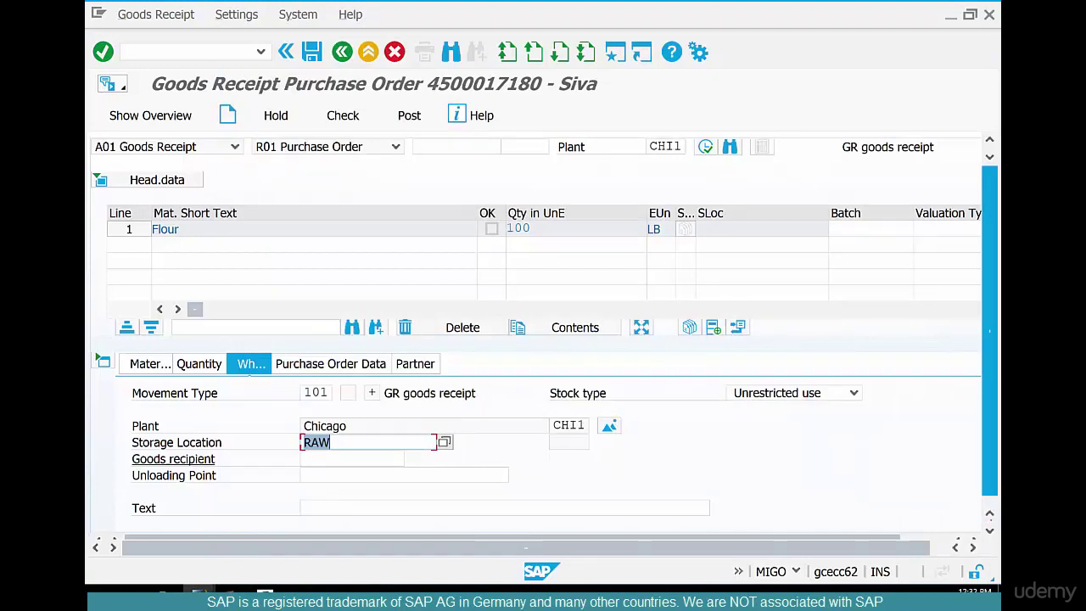
key(Return)
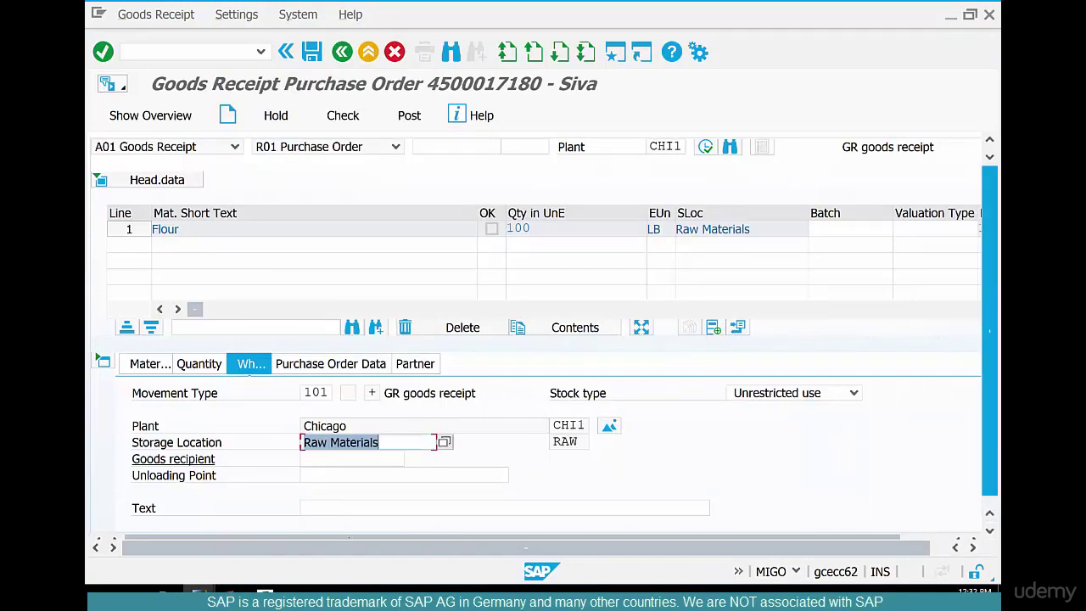
Step: Mark the Flour line as Item OK and check the goods receipt entries
click(332, 509)
key(Tab)
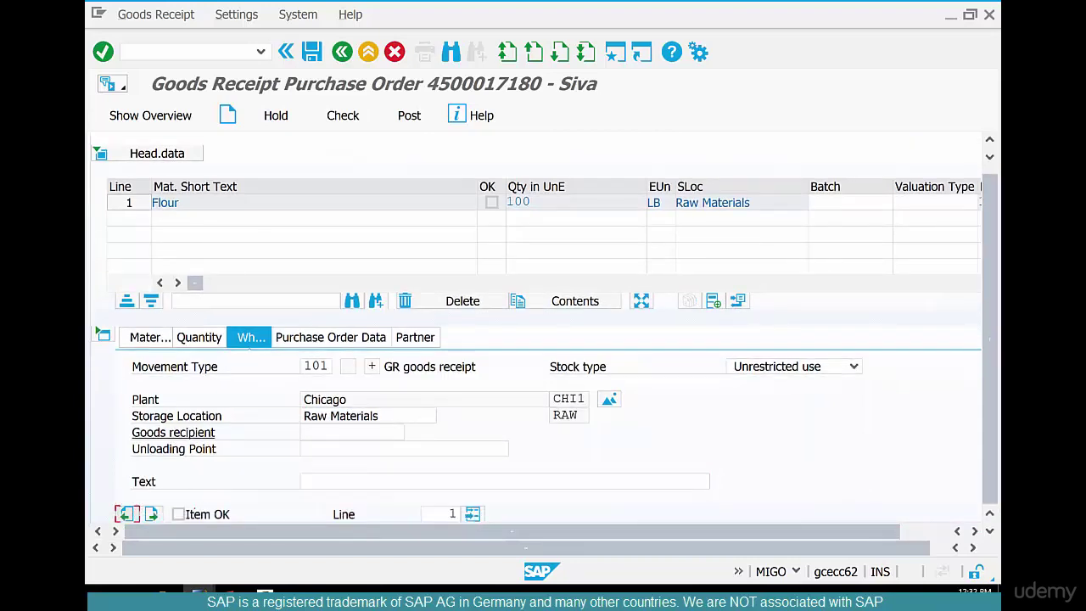
click(178, 514)
click(343, 115)
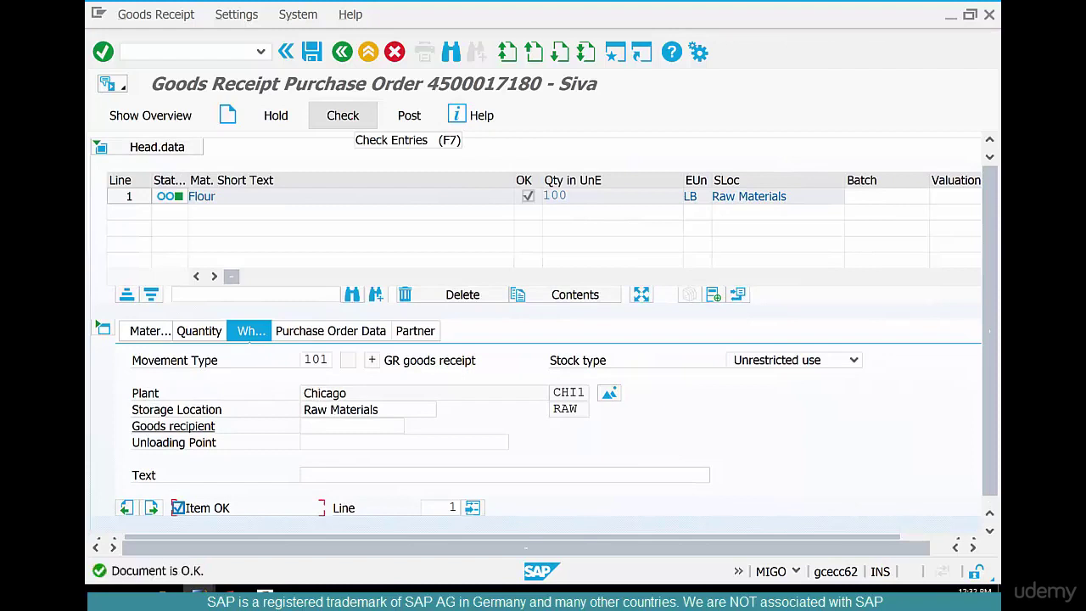
Step: Try to post the goods receipt and dismiss the message log
click(343, 180)
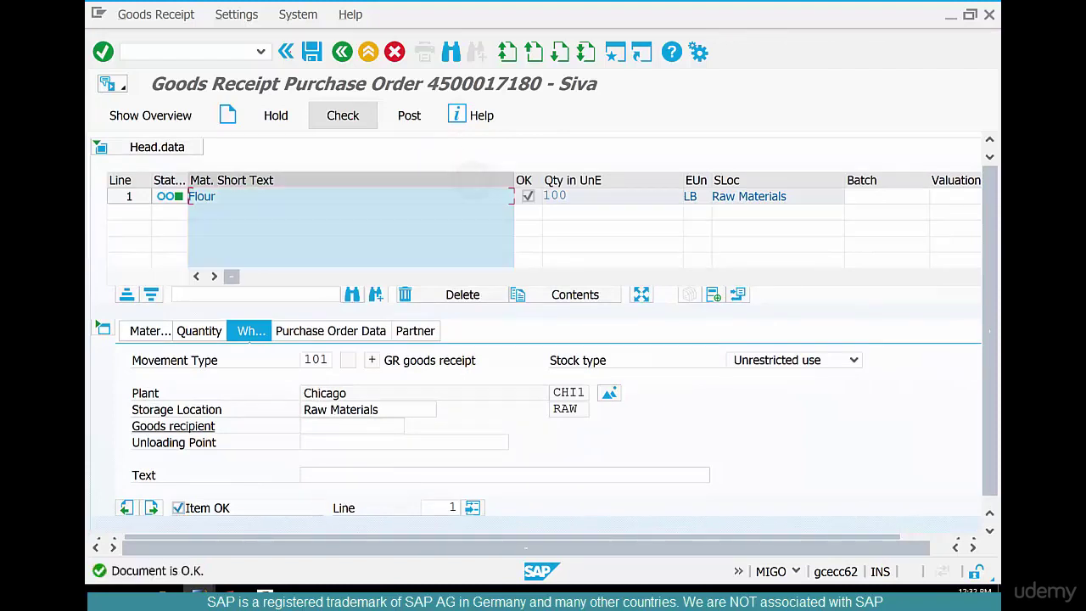
click(312, 51)
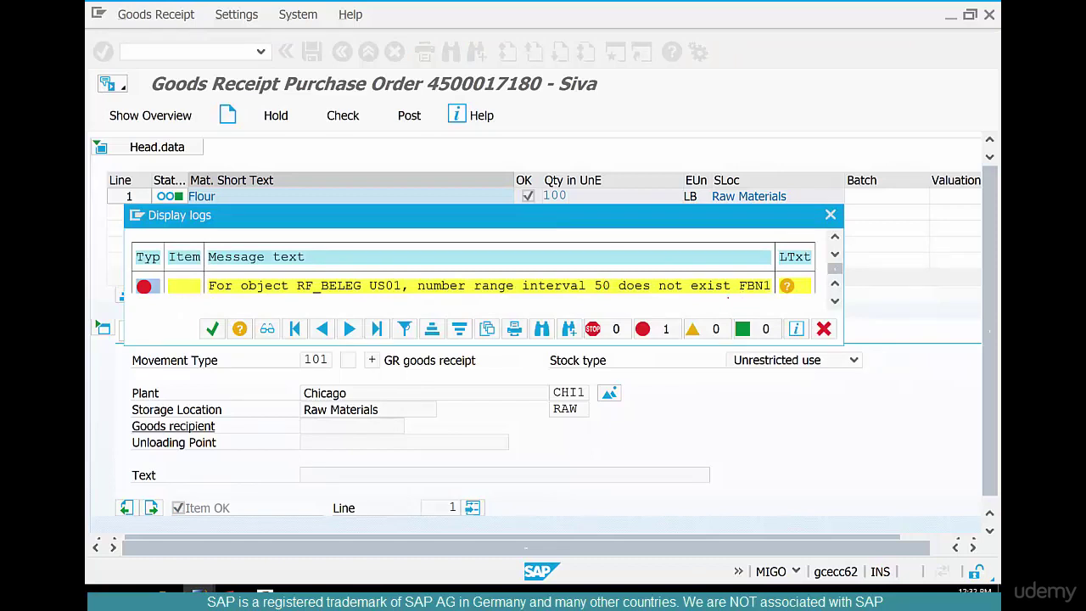
click(212, 328)
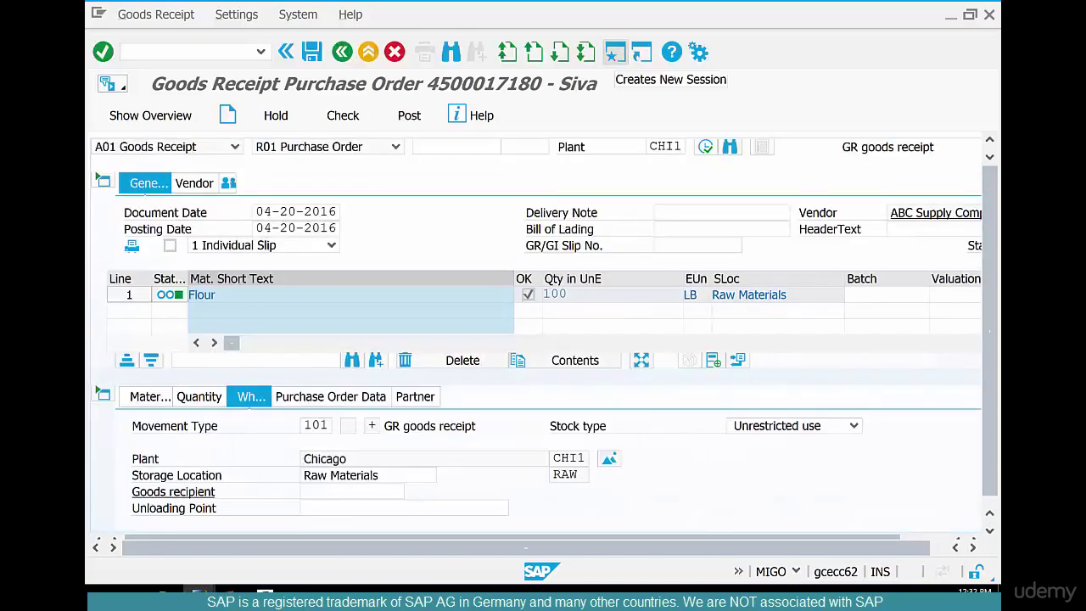
Step: Open a new session, run transaction FBN1 and enter interval maintenance for company code US01
click(615, 52)
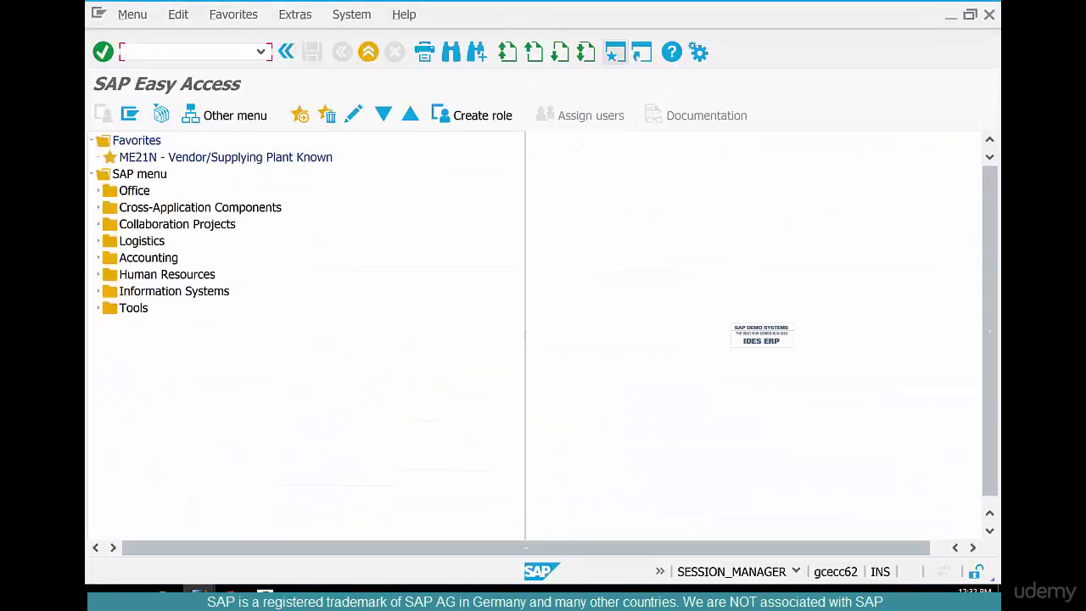
text(fbn1)
key(Return)
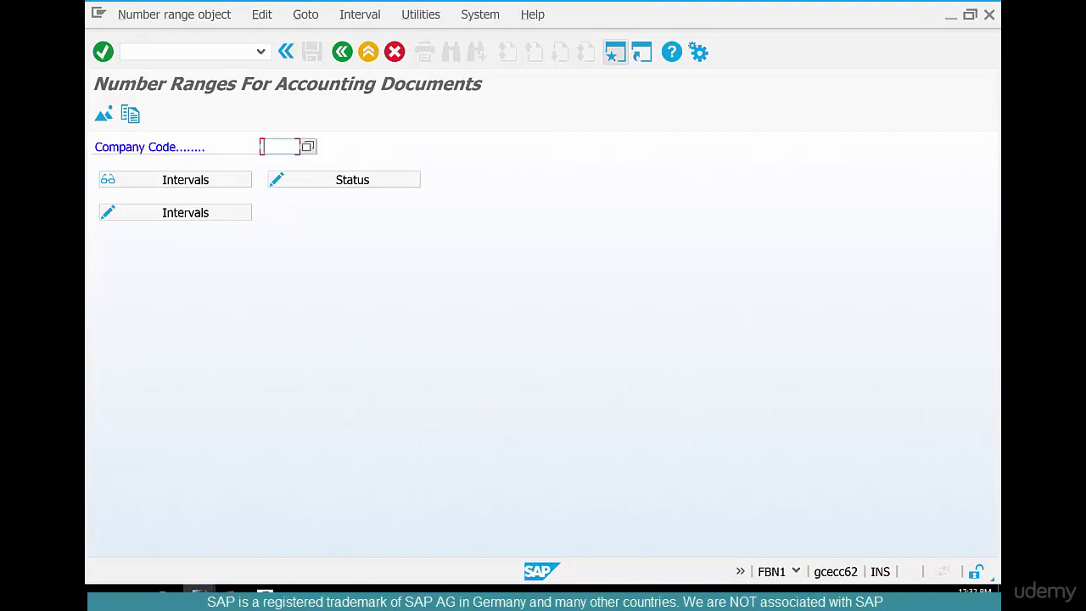
text(us01)
click(218, 212)
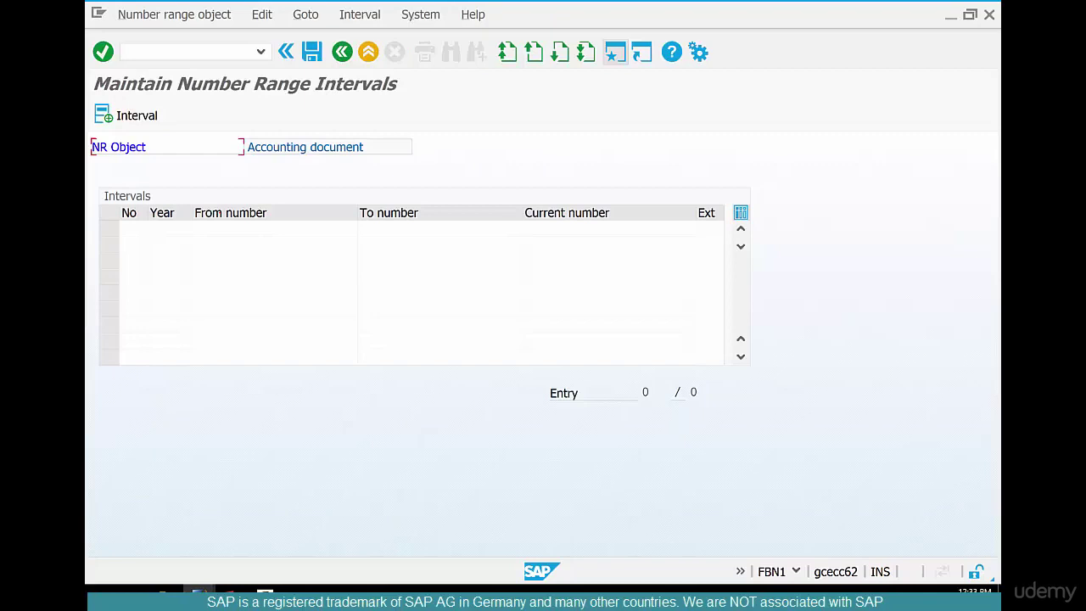
Step: Start a new accounting document number range interval with number 50 and year 2016
click(360, 15)
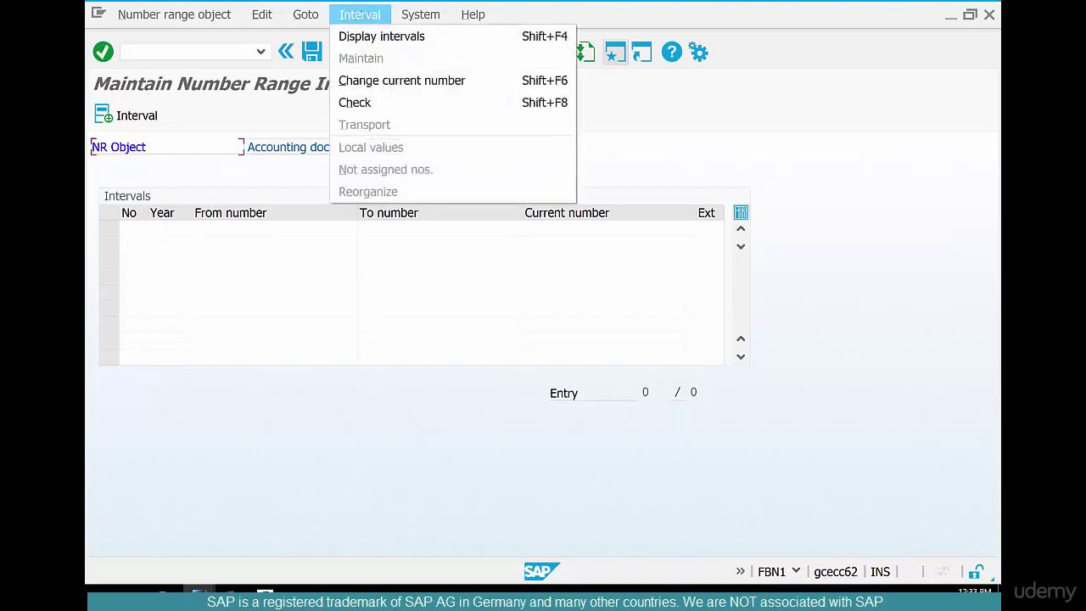
mouse_move(306, 15)
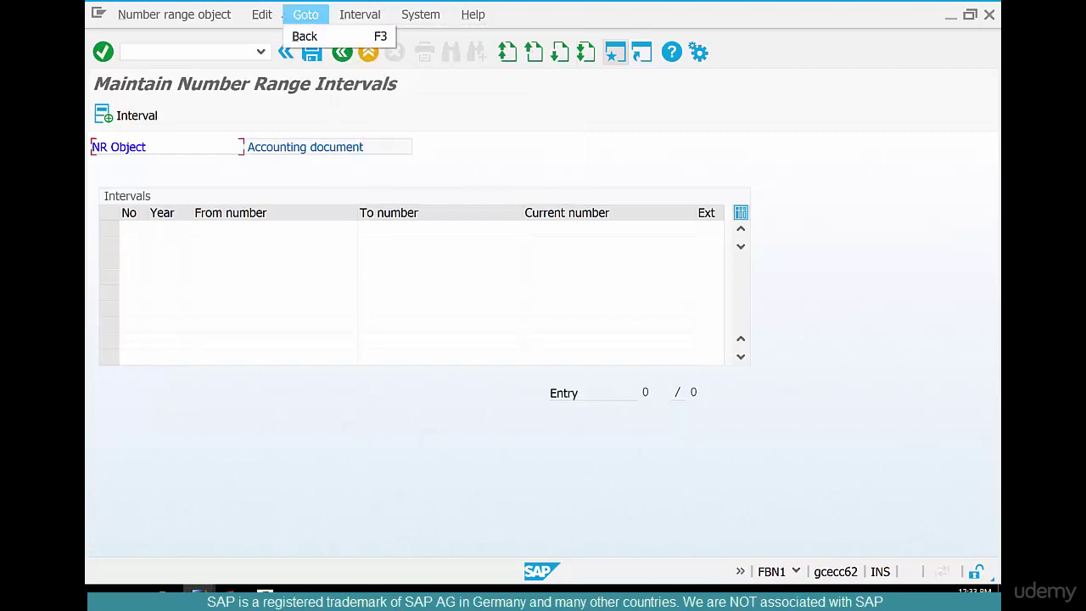
mouse_move(262, 14)
click(286, 37)
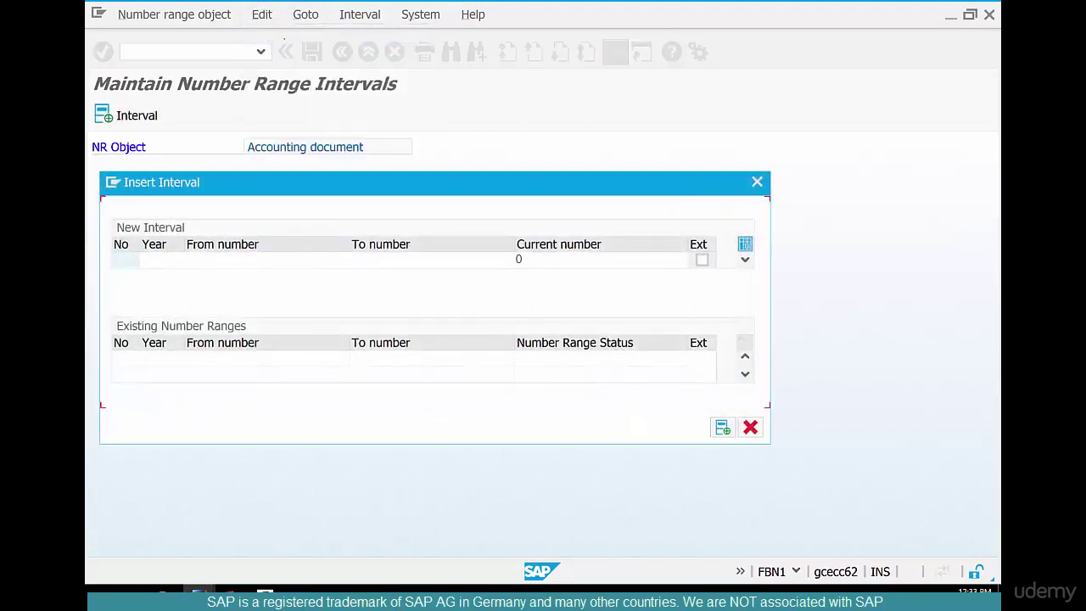
text(50)
key(Tab)
text(20)
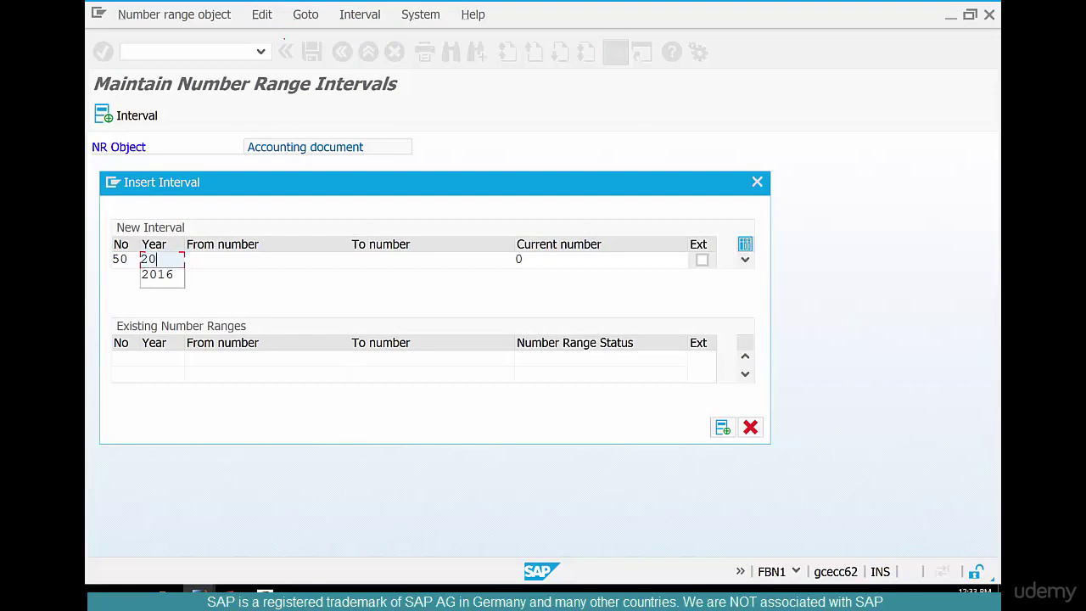
text(16)
key(Tab)
key(BackSpace)
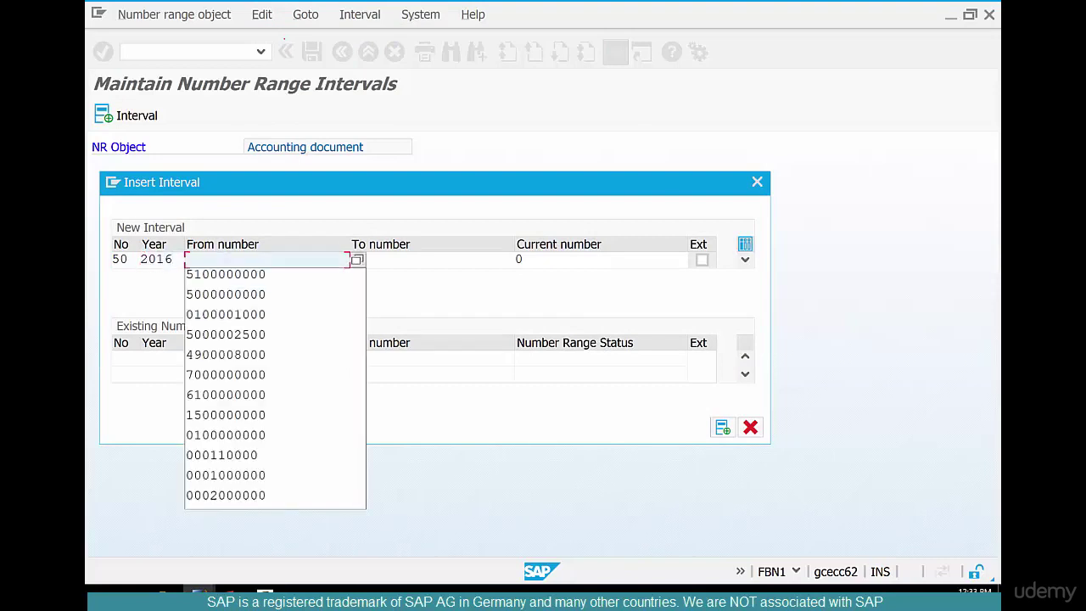
key(Down)
key(Return)
key(Tab)
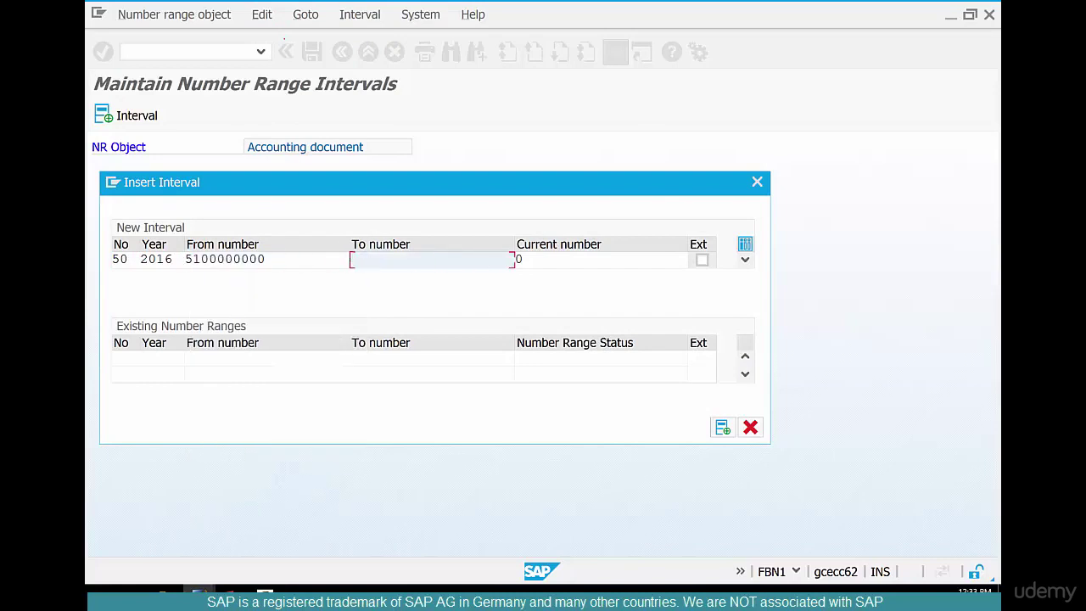
key(BackSpace)
key(Down)
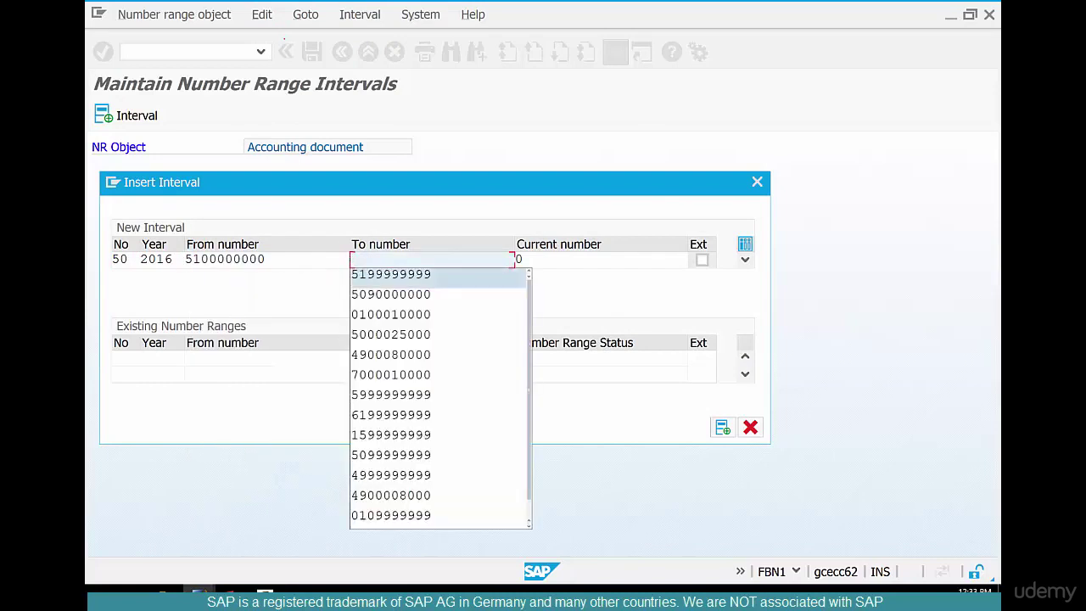
key(Return)
key(Return)
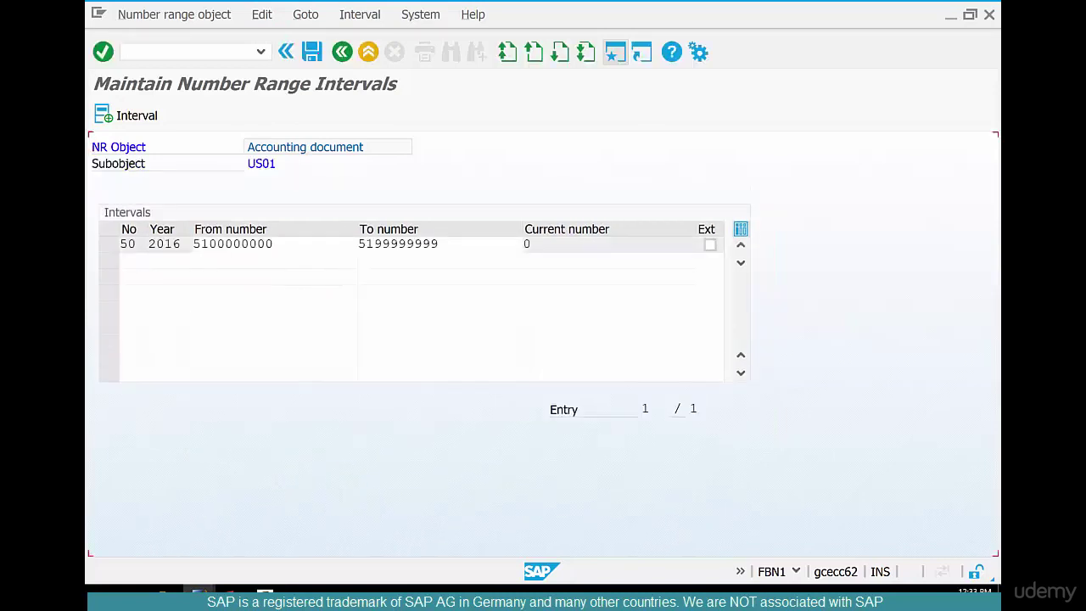
key(ctrl+s)
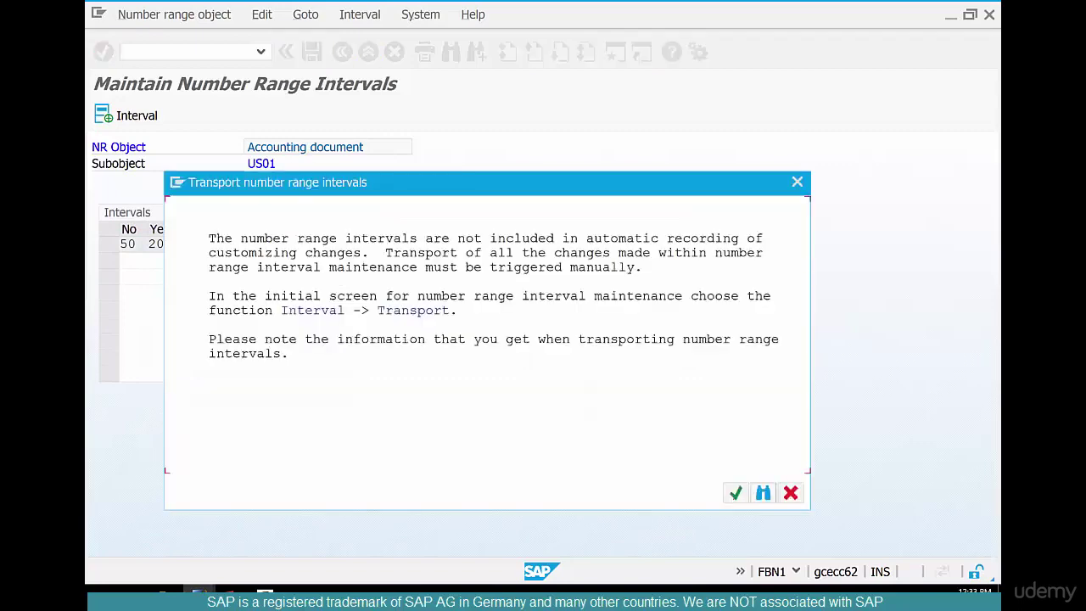
click(735, 493)
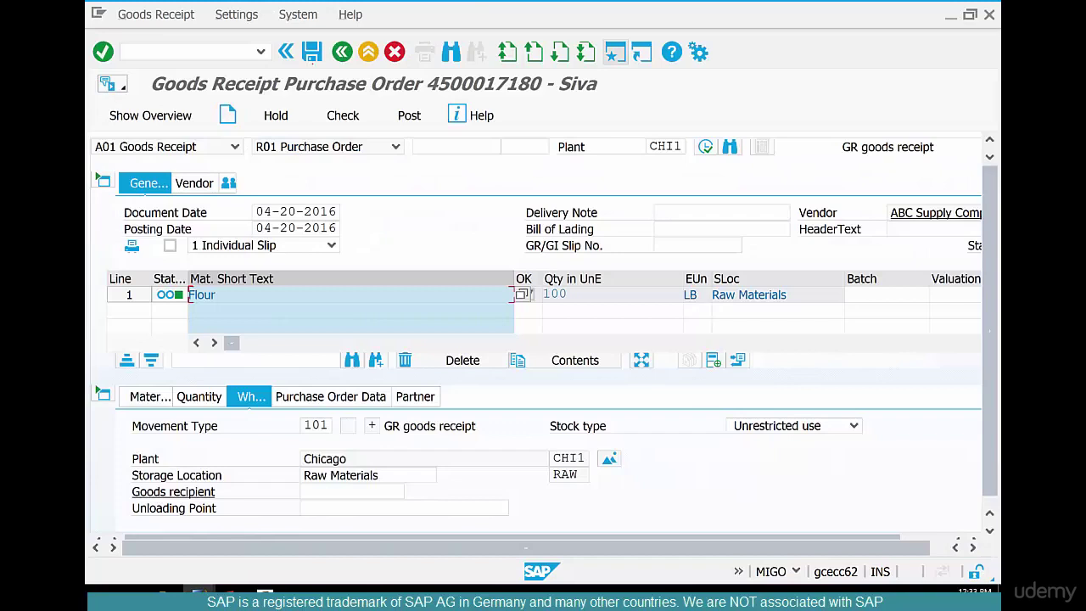
Step: Post the goods receipt in the original session and return to the SAP Easy Access menu
click(312, 52)
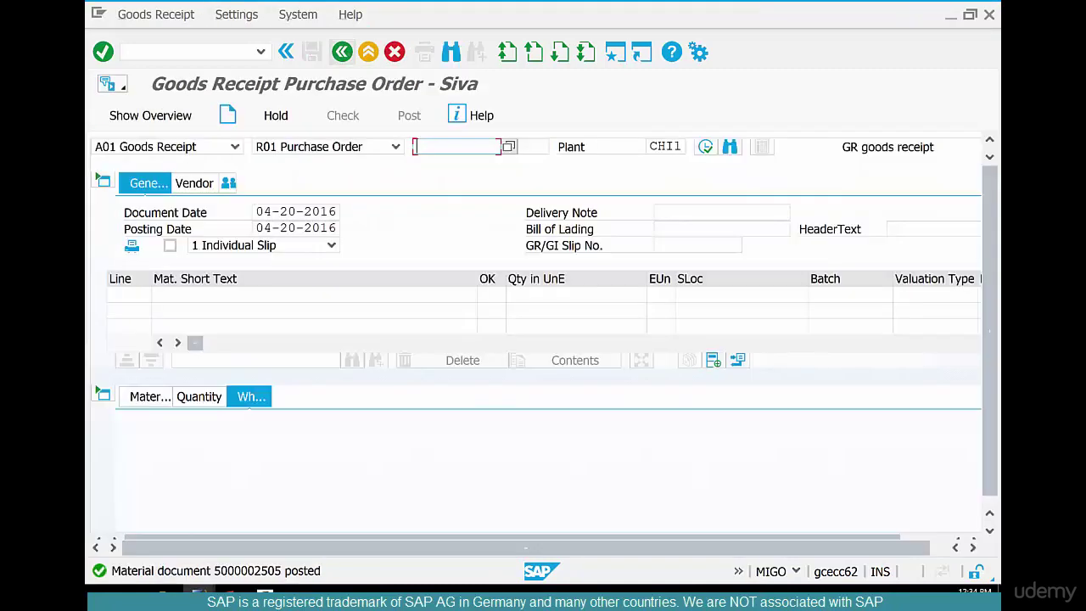
click(342, 51)
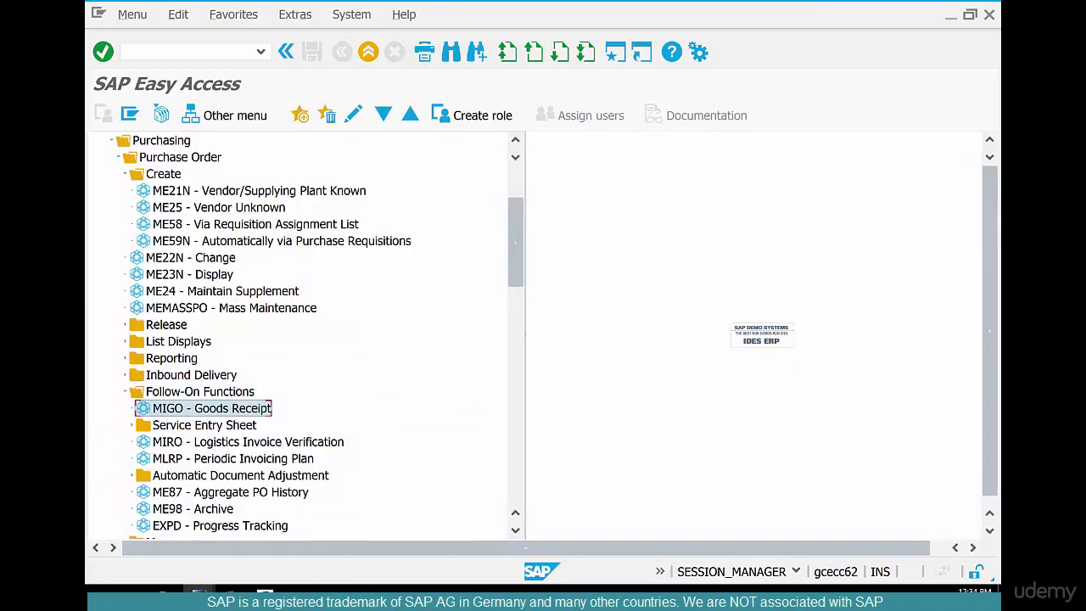
Step: Open the MIRO Logistics Invoice Verification transaction and paste the purchase order number as the invoice reference
click(269, 442)
key(Return)
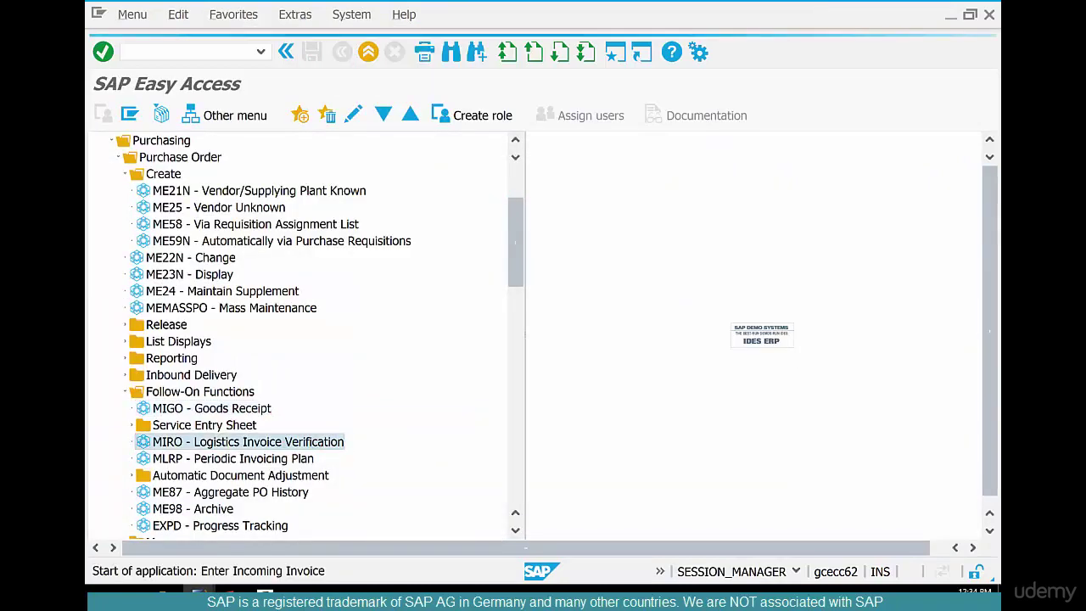
key(ctrl+v)
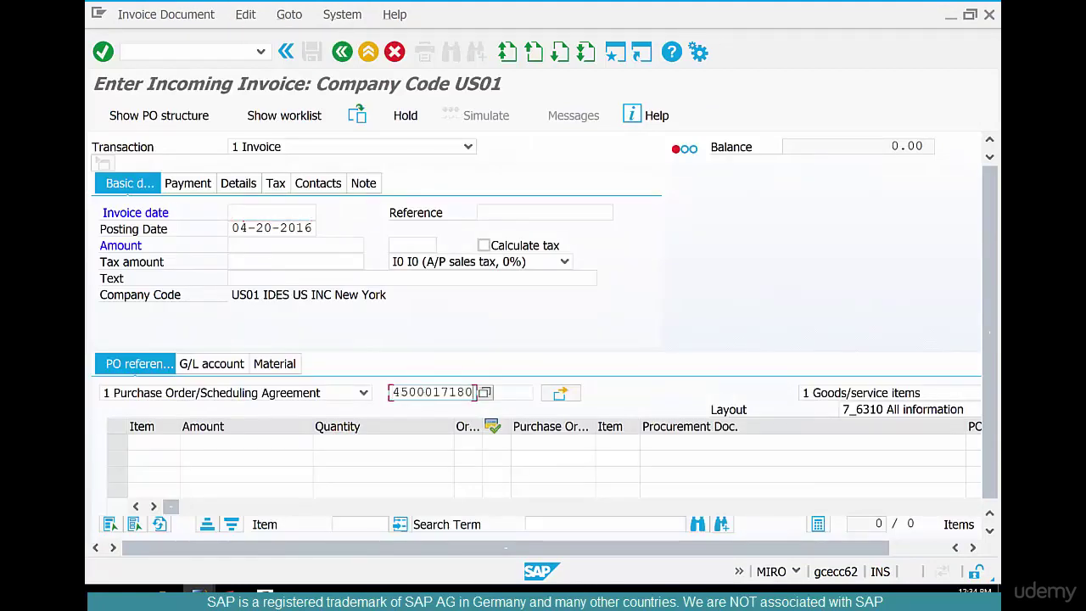
Step: Copy the posting date 04-20-2016 into the invoice date and confirm the entries to load the purchase order
click(273, 228)
double_click(273, 228)
key(ctrl+c)
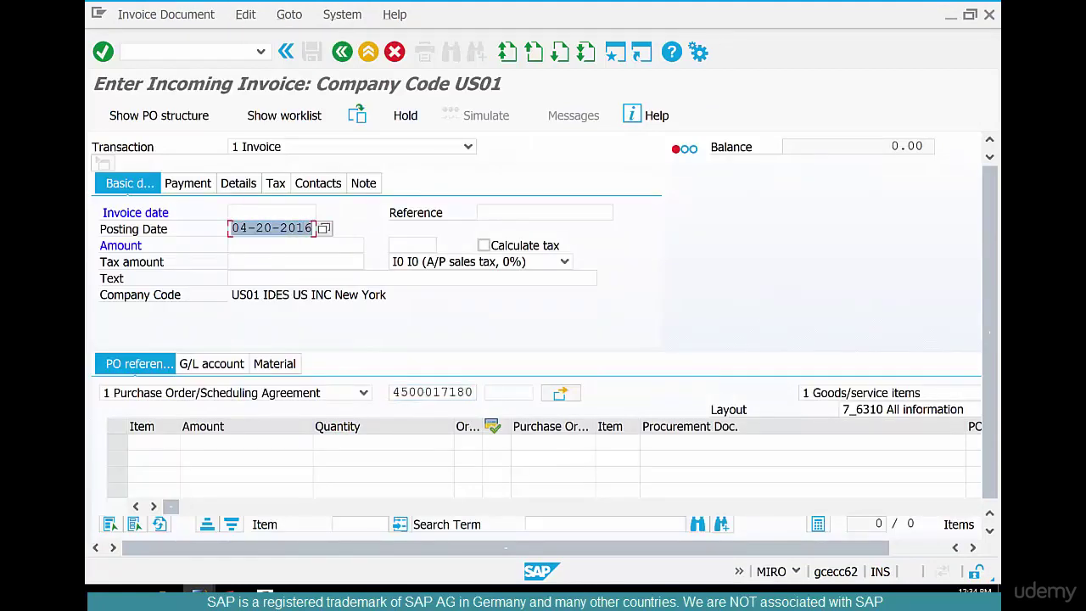
click(311, 228)
click(284, 213)
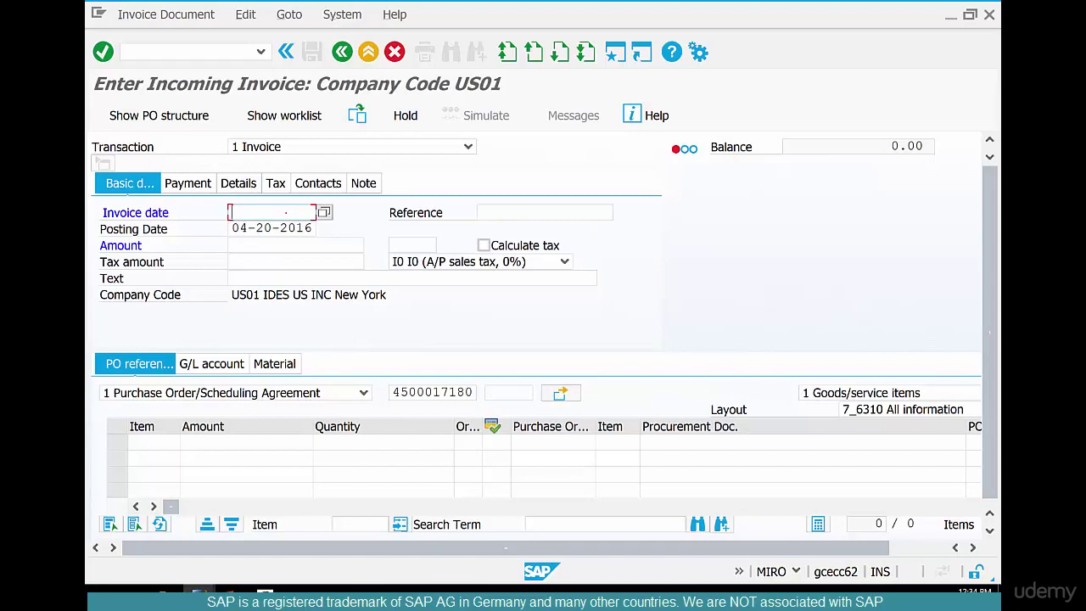
key(ctrl+v)
key(Return)
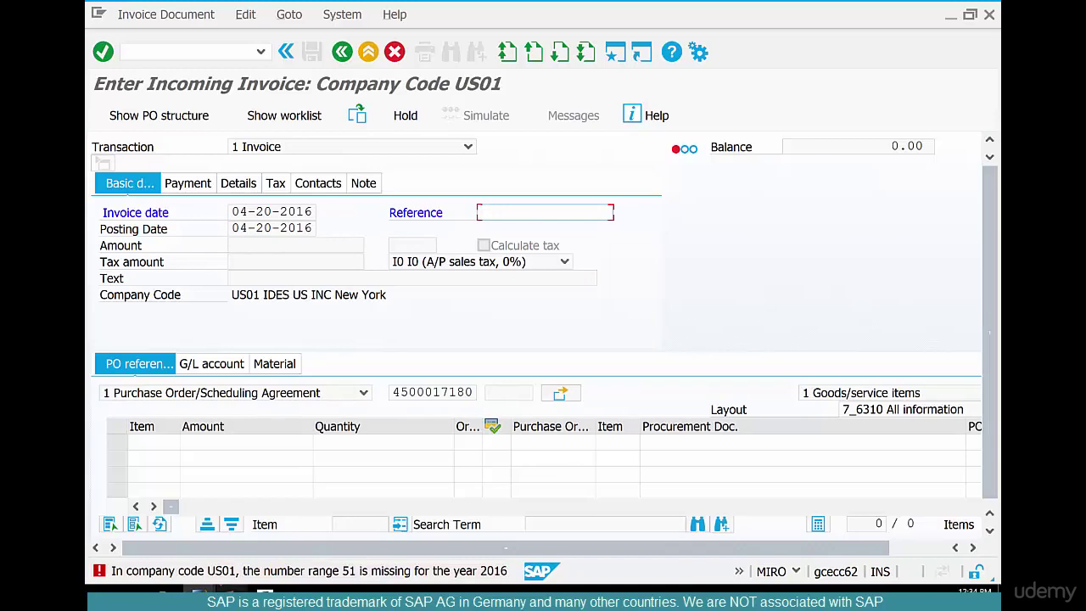
double_click(310, 571)
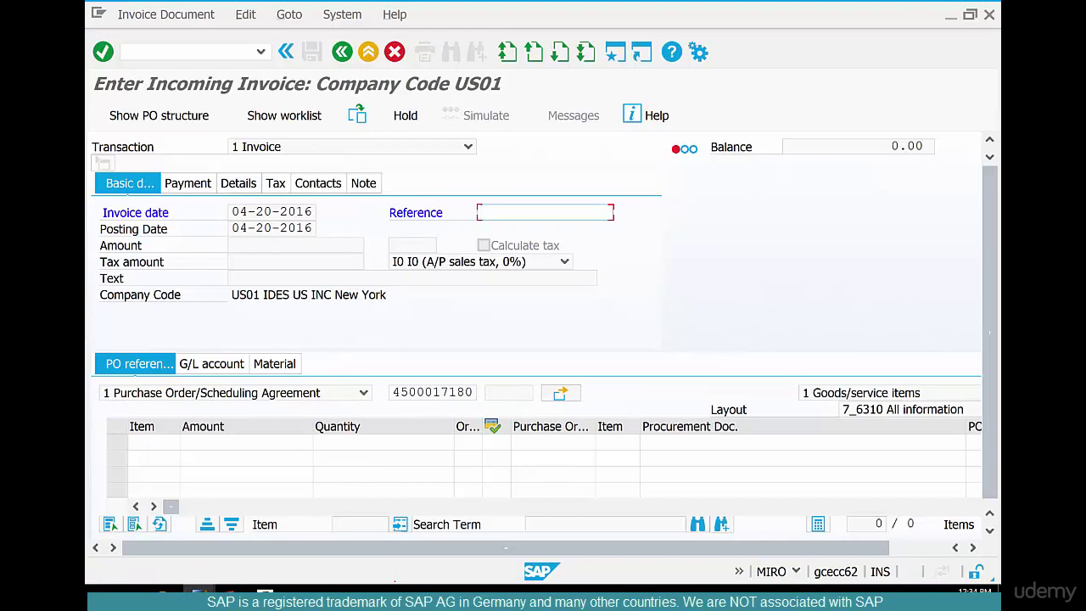
key(Return)
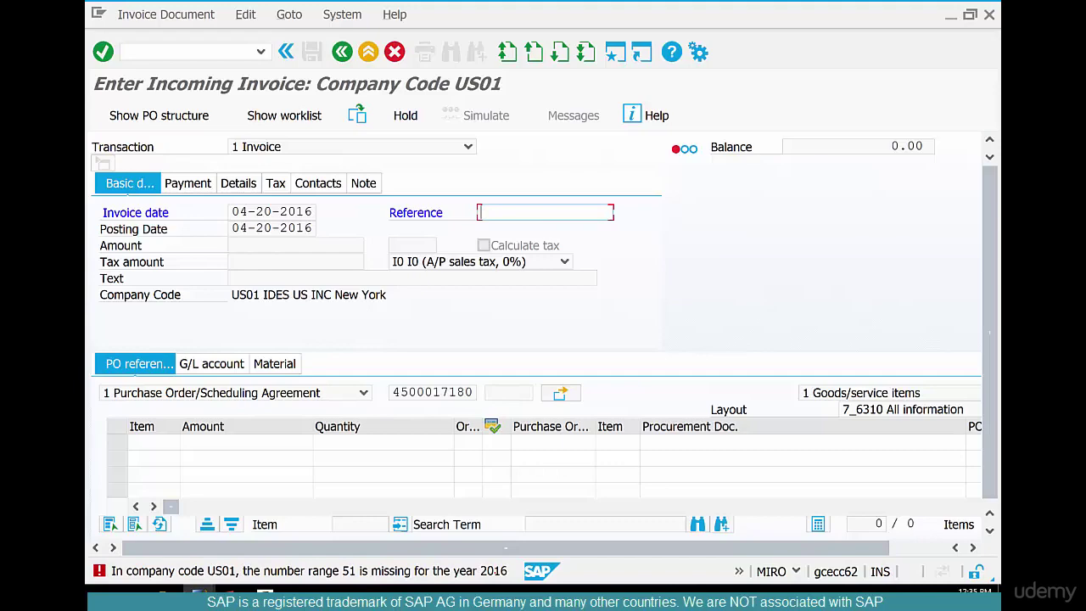
Step: In the number range session, start another accounting document interval for US01 with number 51 and year 2016
key(alt+Tab)
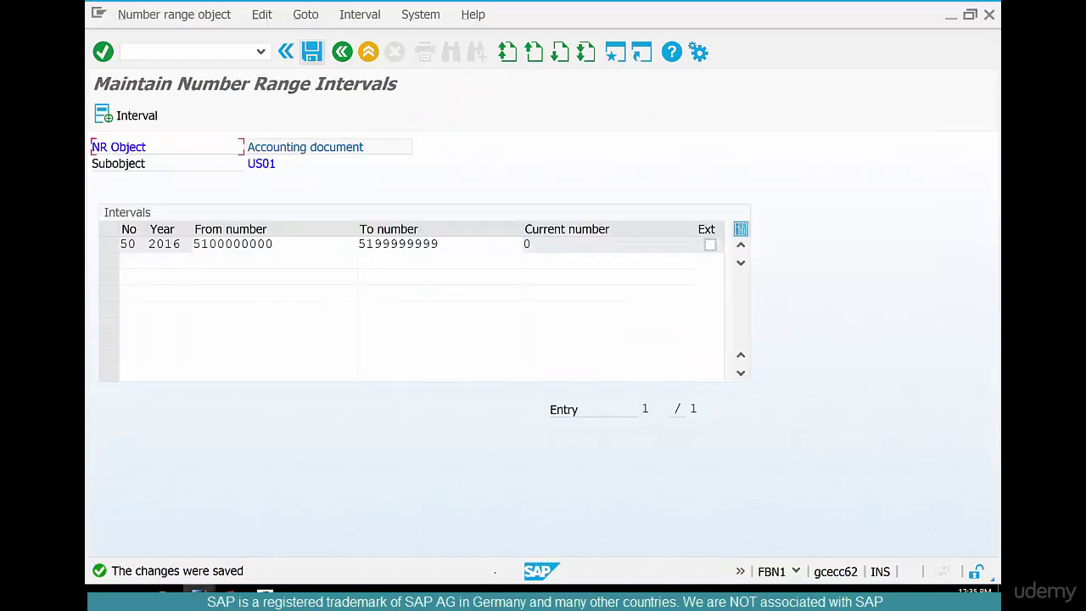
drag(276, 244, 174, 229)
key(ctrl+c)
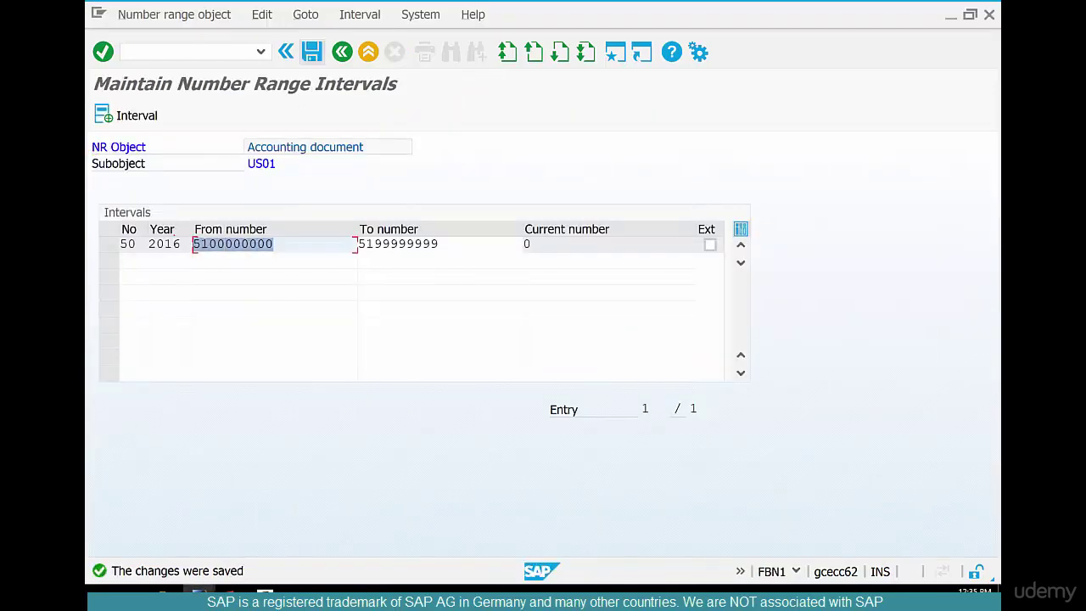
click(195, 244)
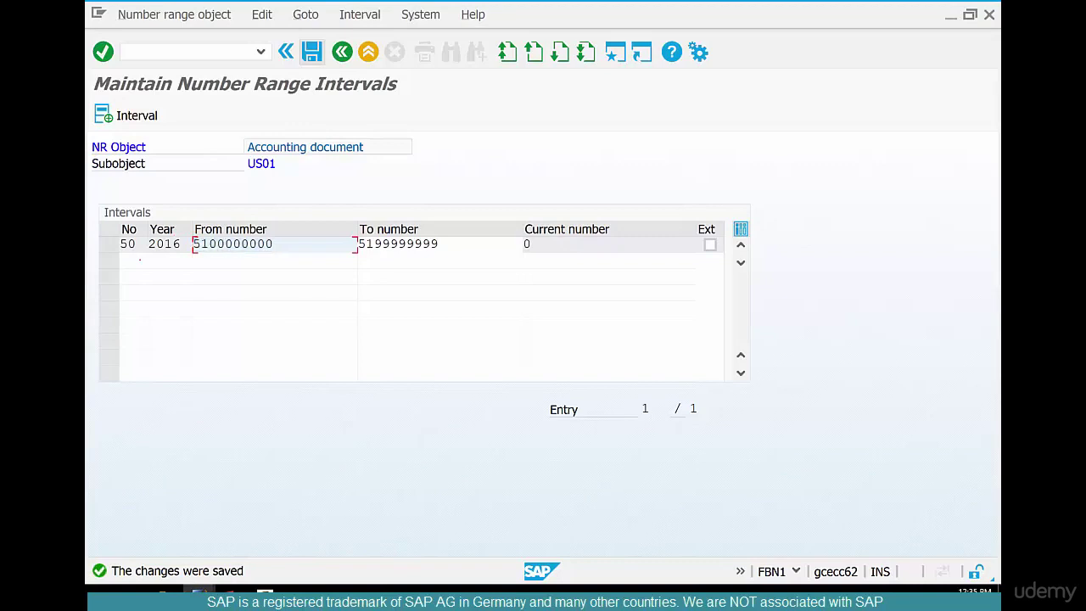
click(127, 116)
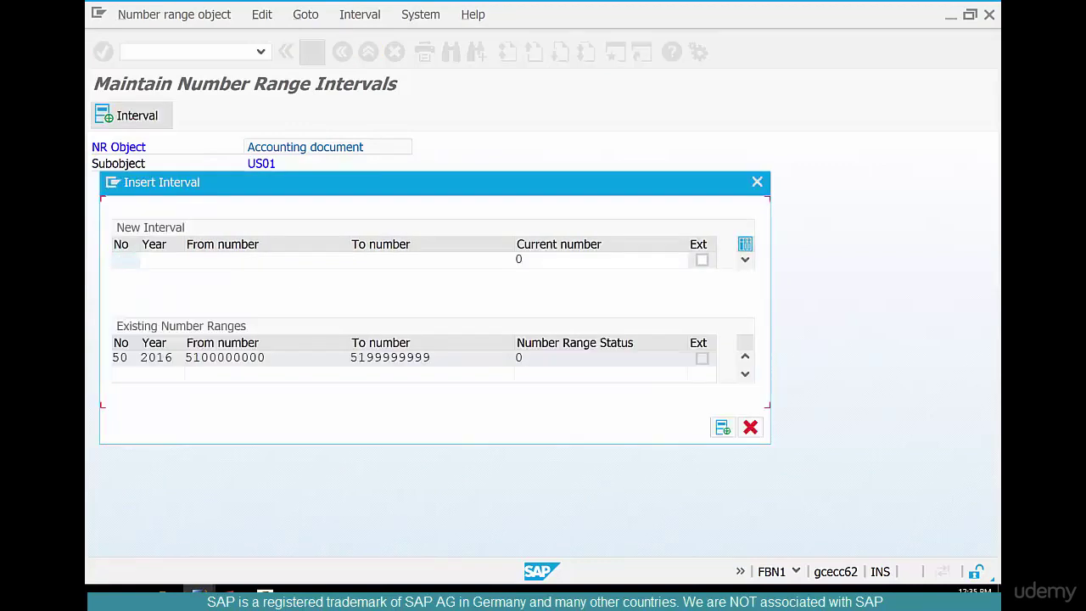
text(51)
key(Tab)
text(20)
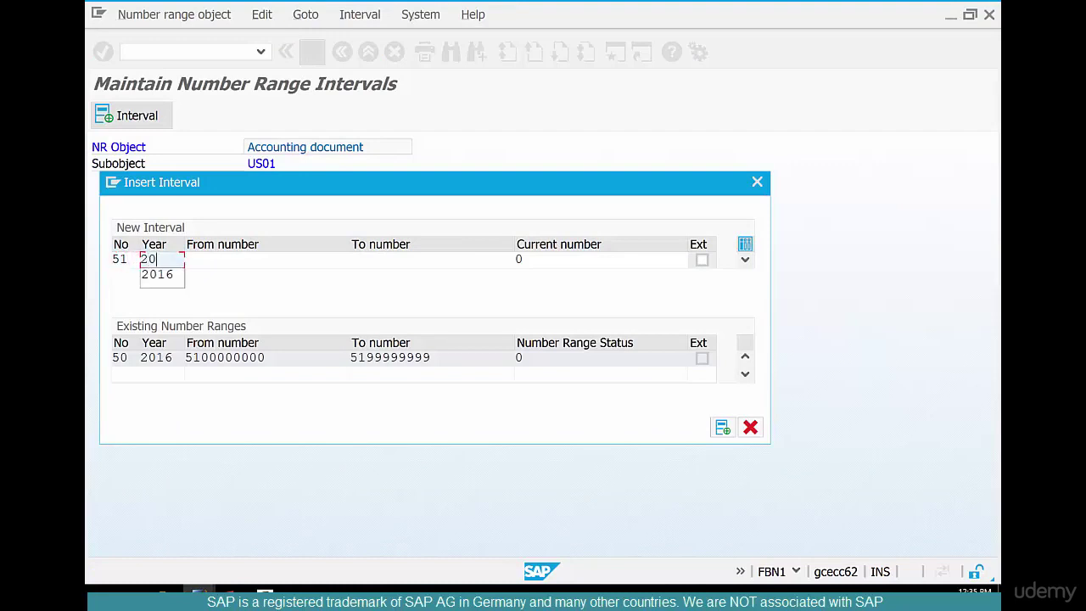
text(16)
key(Tab)
key(ctrl+v)
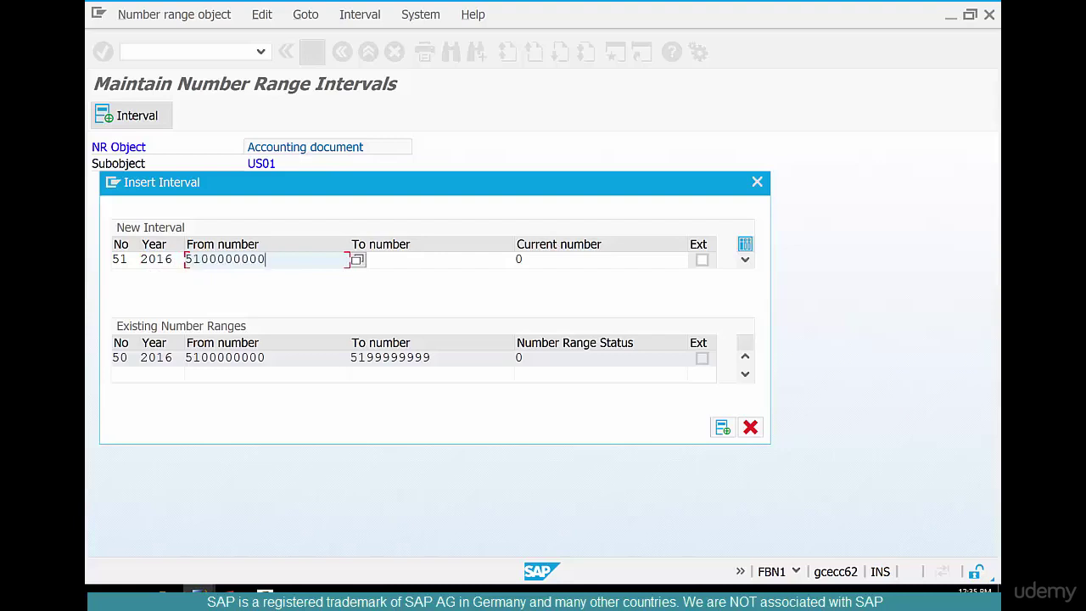
click(201, 260)
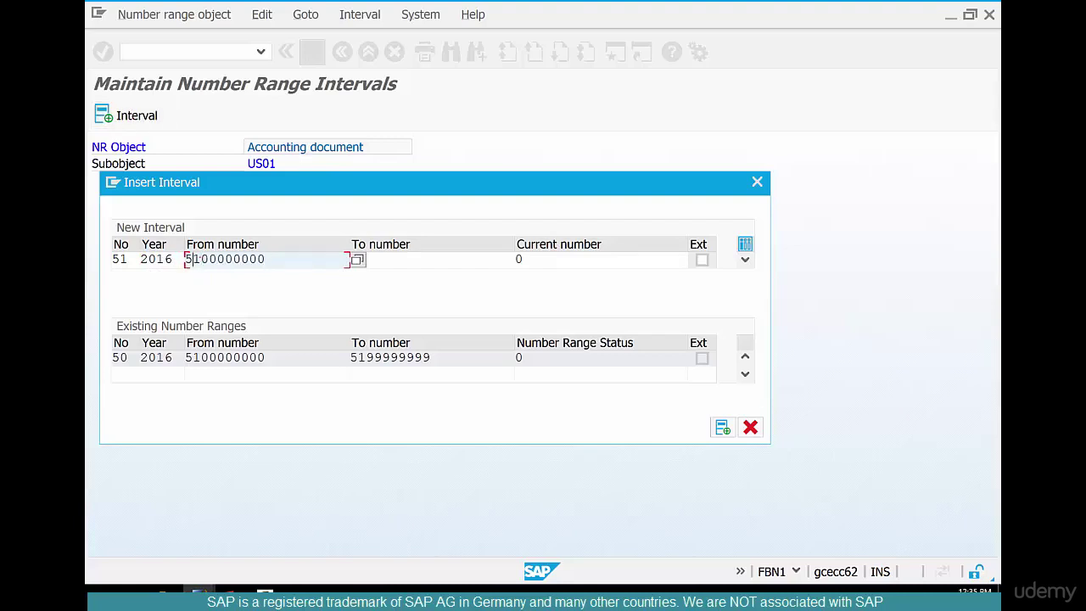
key(Delete)
text(2)
key(Tab)
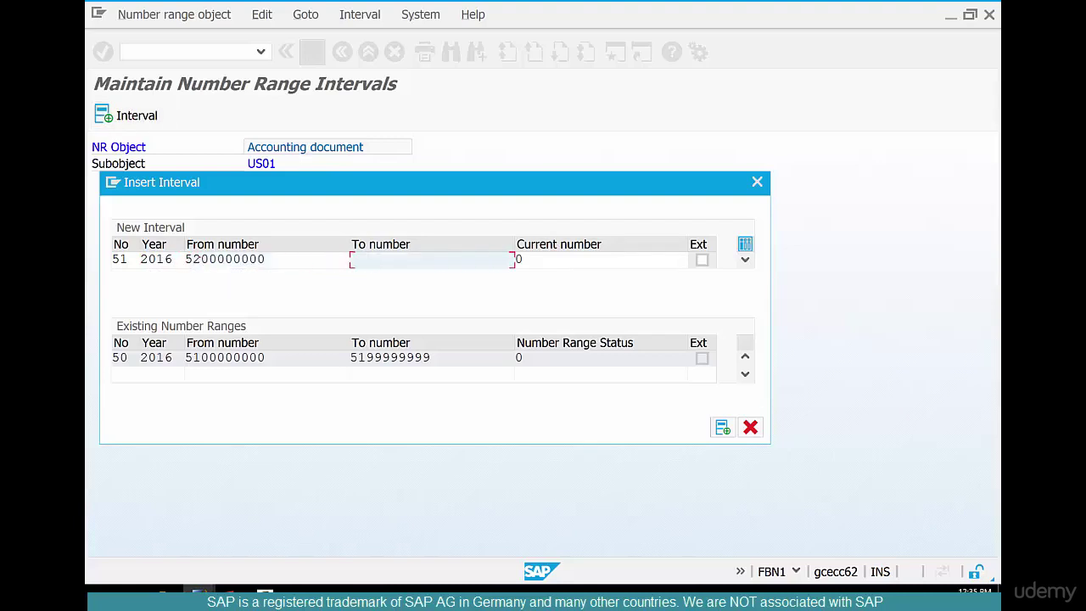
key(ctrl+v)
key(Delete)
text(2)
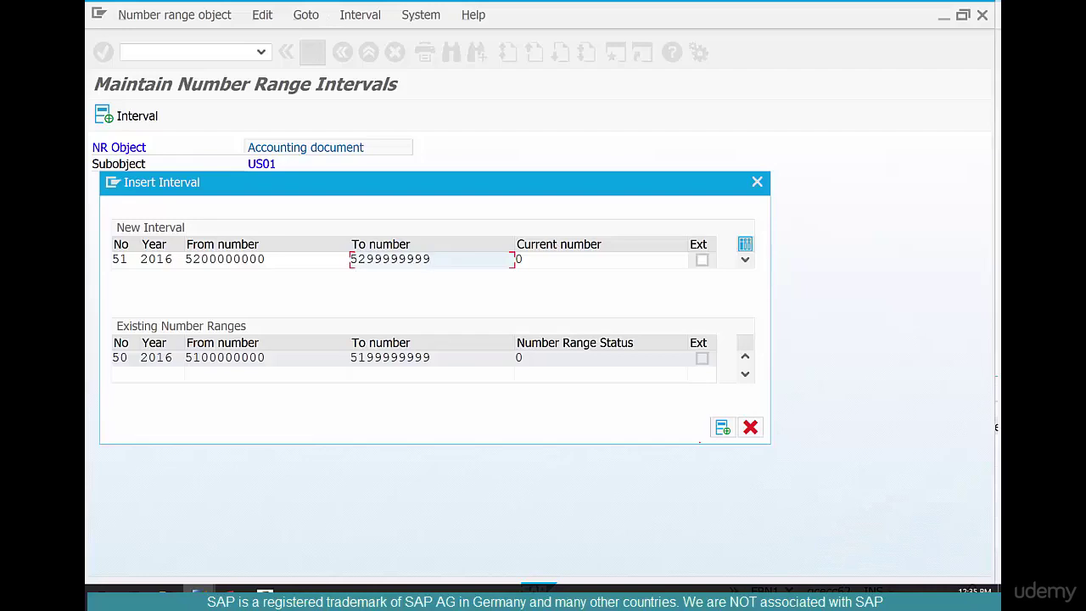
click(723, 428)
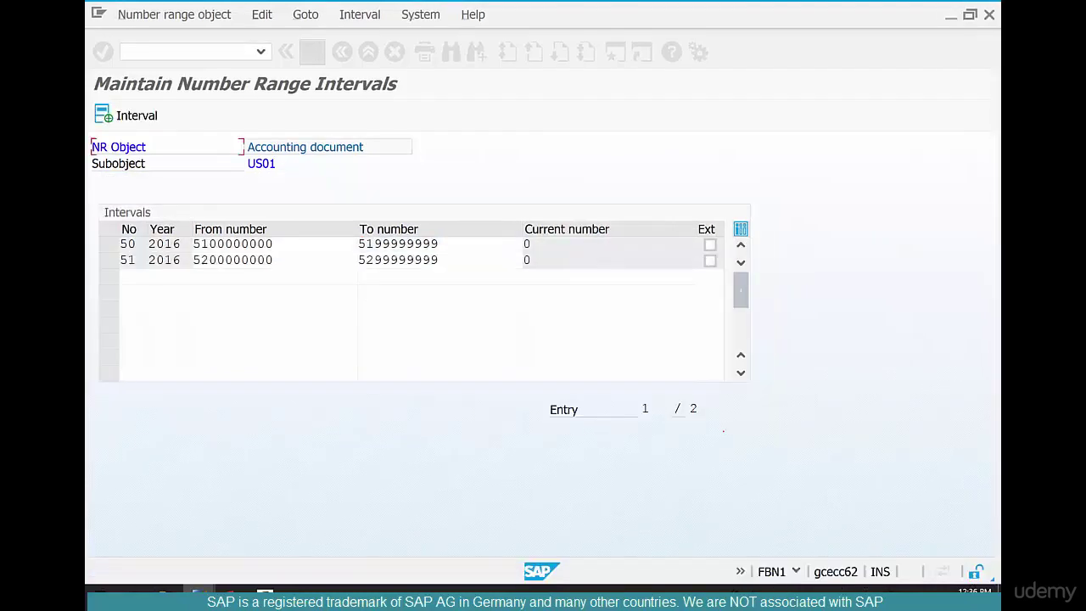
click(312, 52)
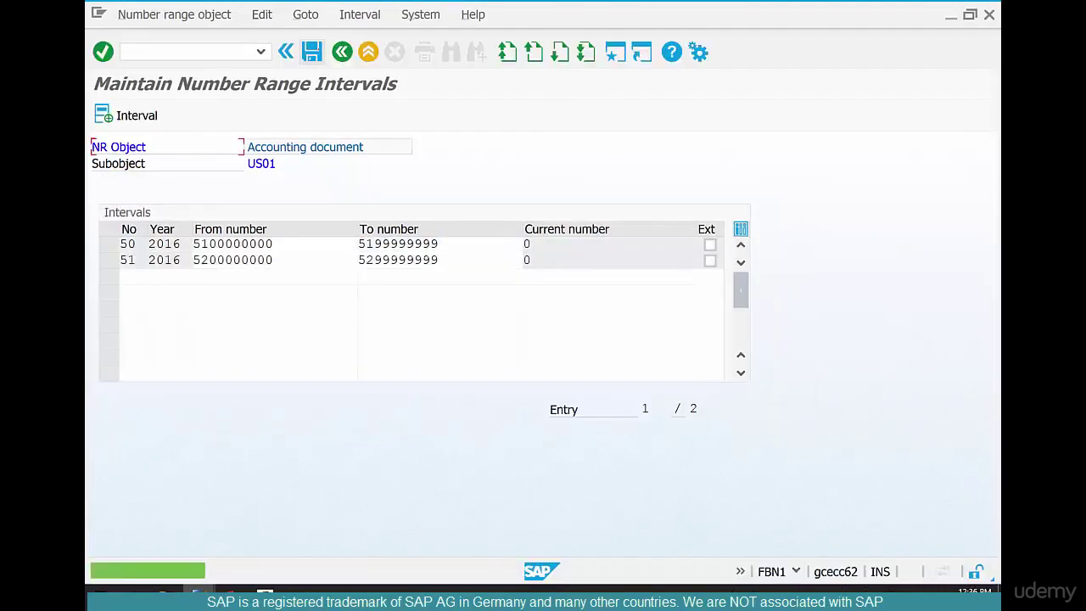
Step: Return to the incoming invoice, enter 400 USD as the amount for the referenced purchase order and post it
key(alt+Tab)
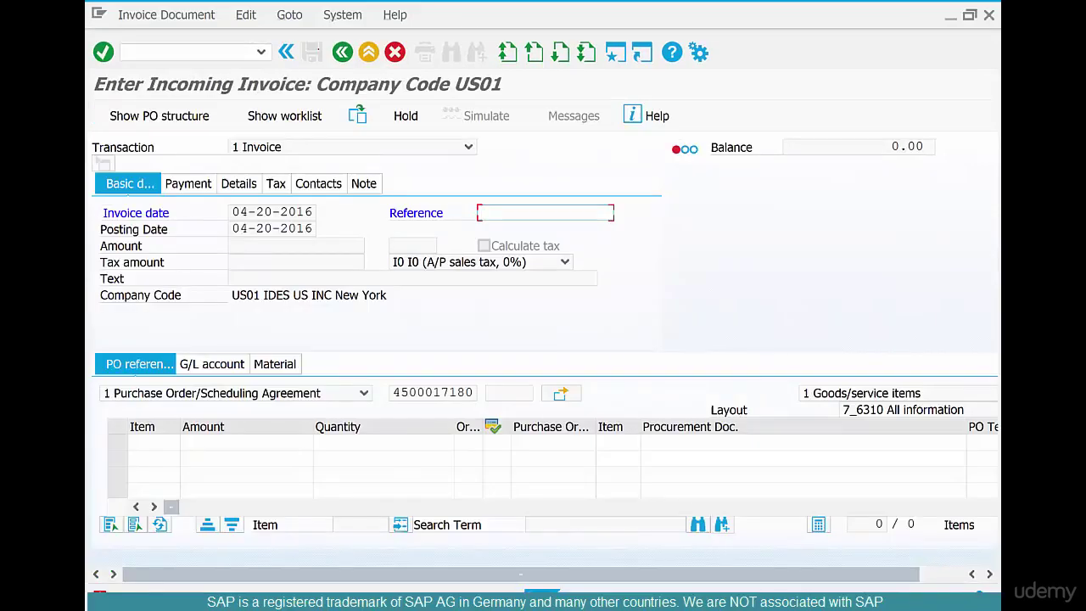
key(Return)
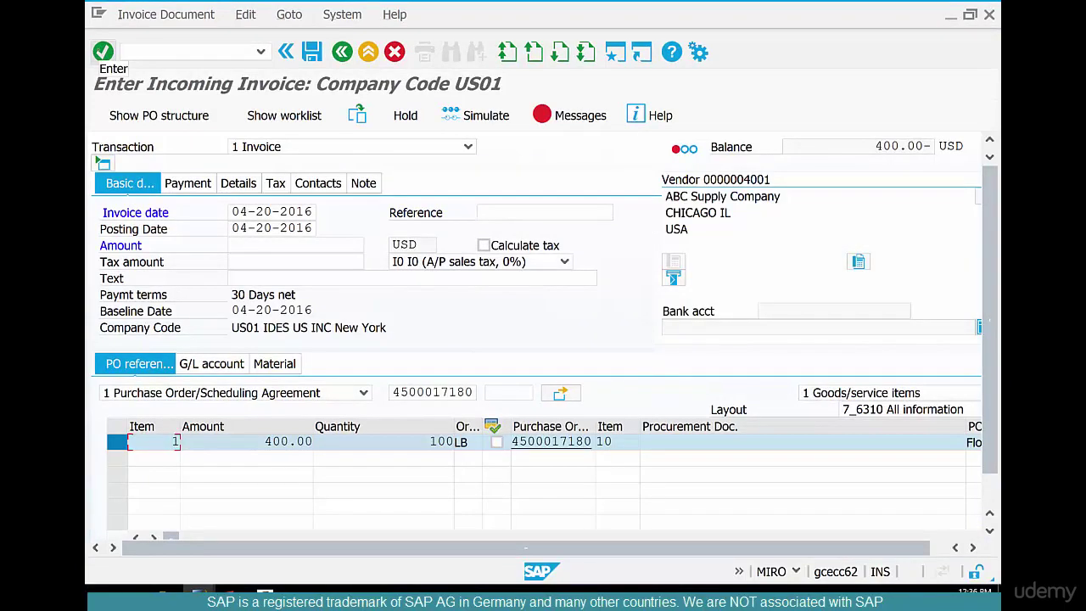
key(Tab)
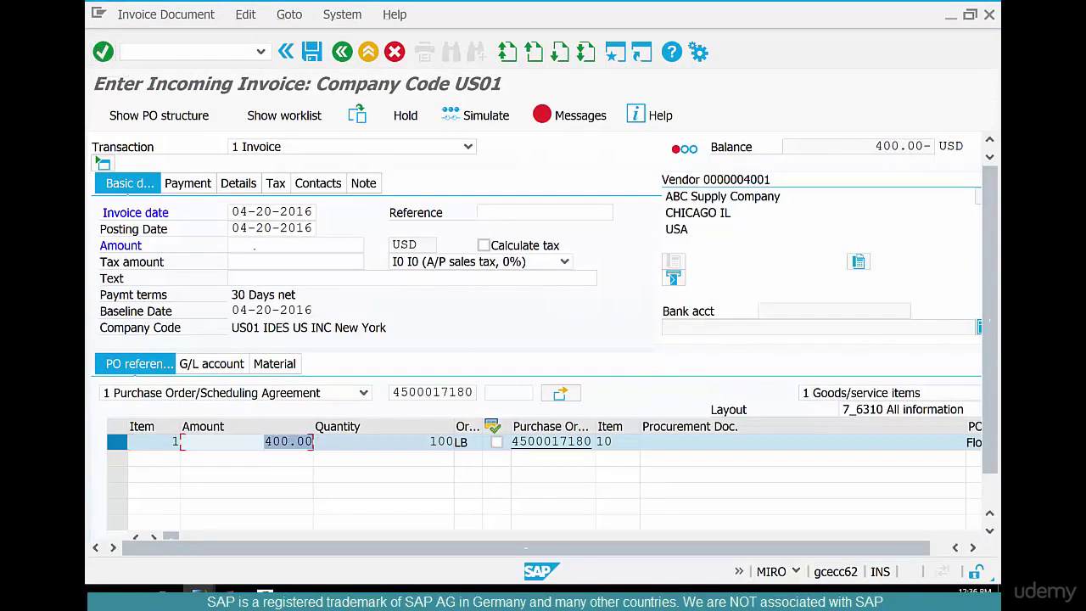
click(254, 245)
text(400)
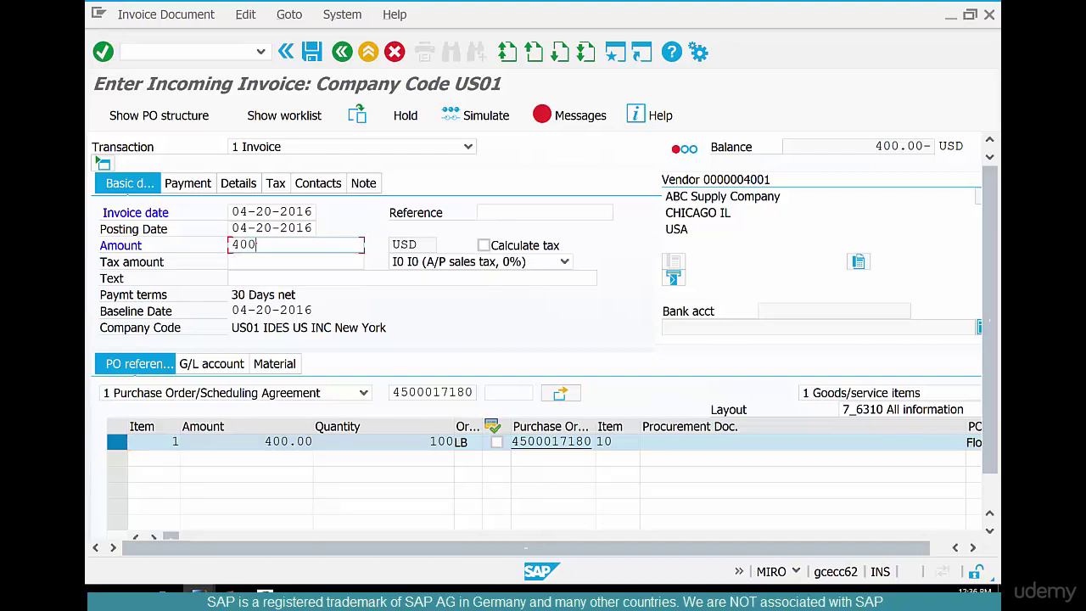
key(Return)
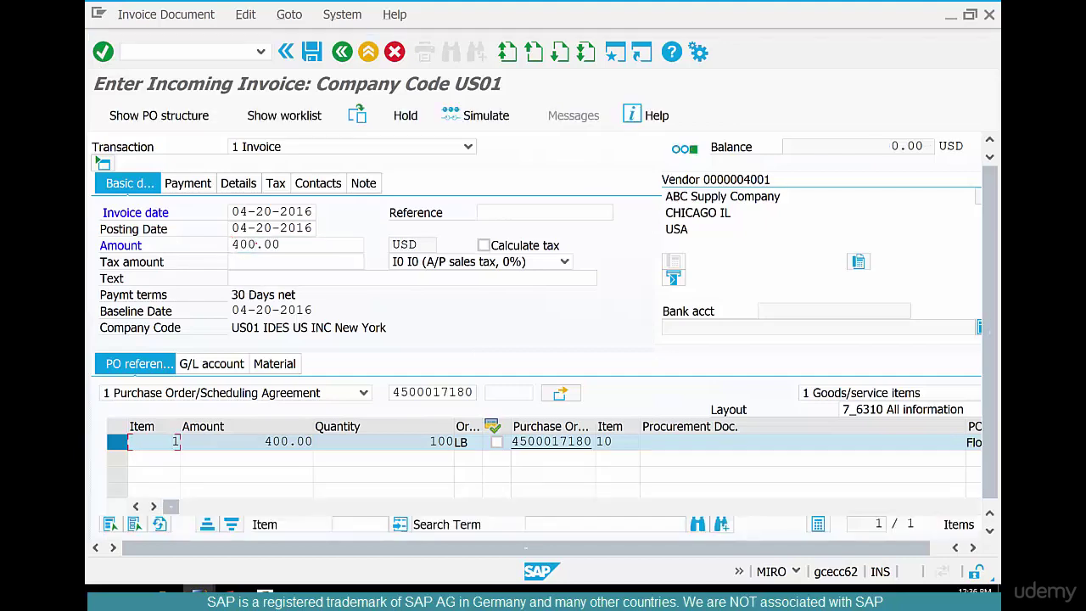
click(916, 146)
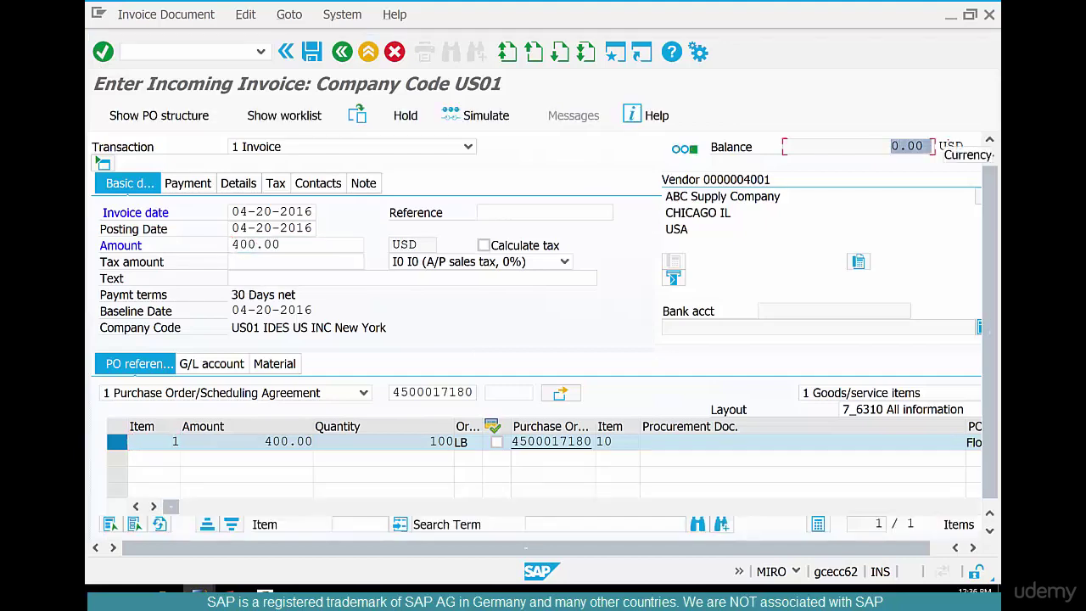
click(312, 51)
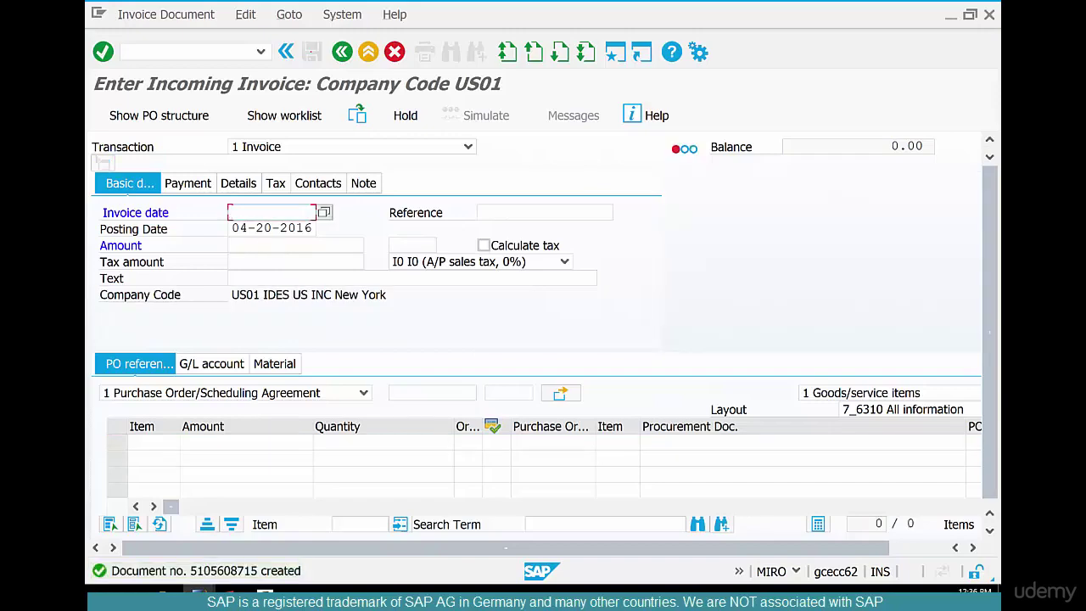
key(alt+Tab)
key(alt+Tab)
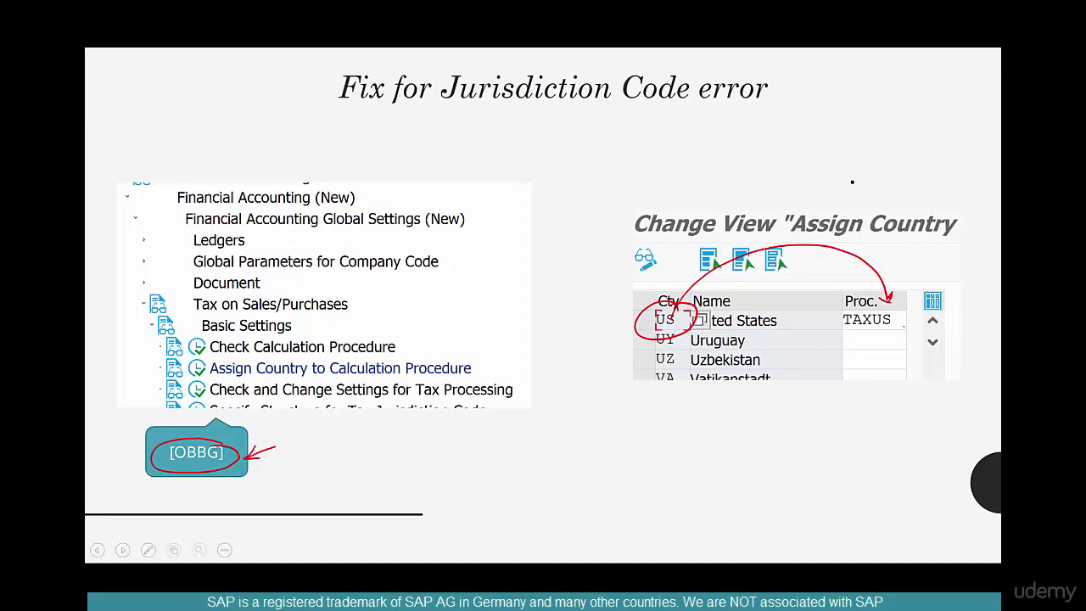
key(Right)
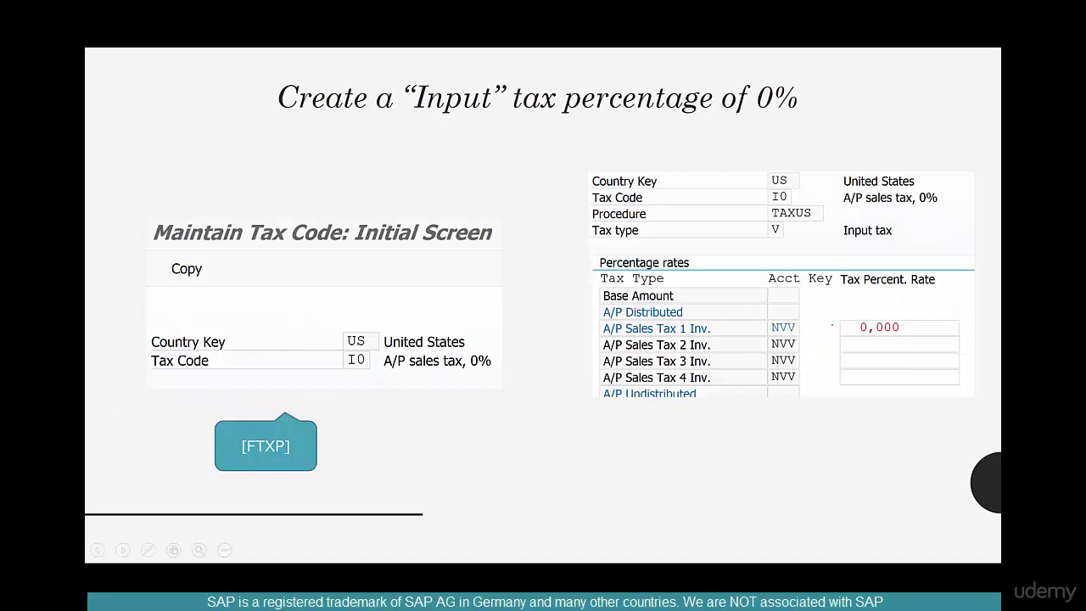
key(Right)
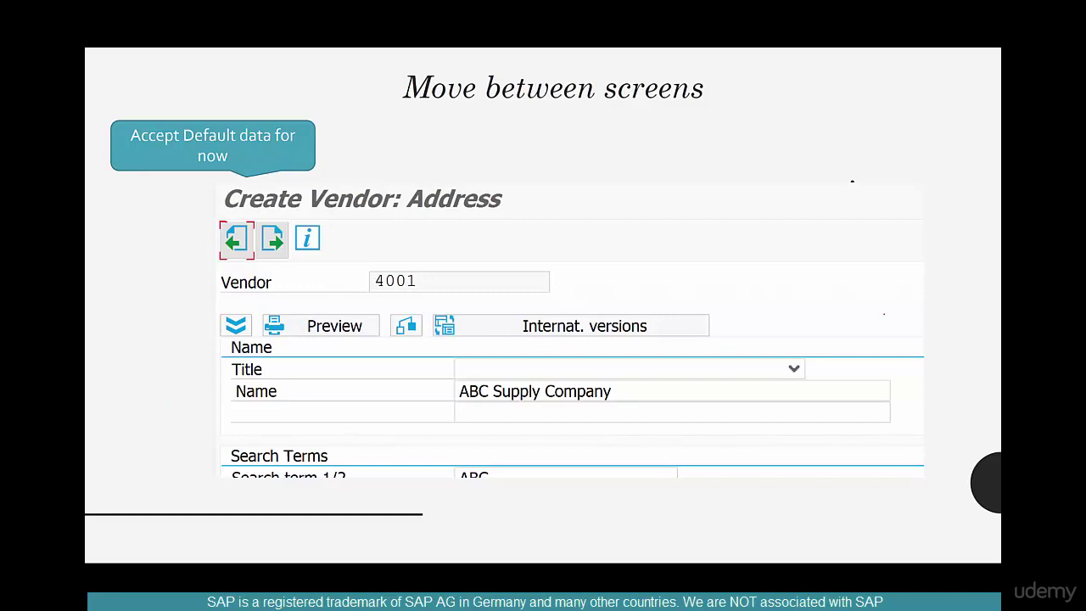
key(Right)
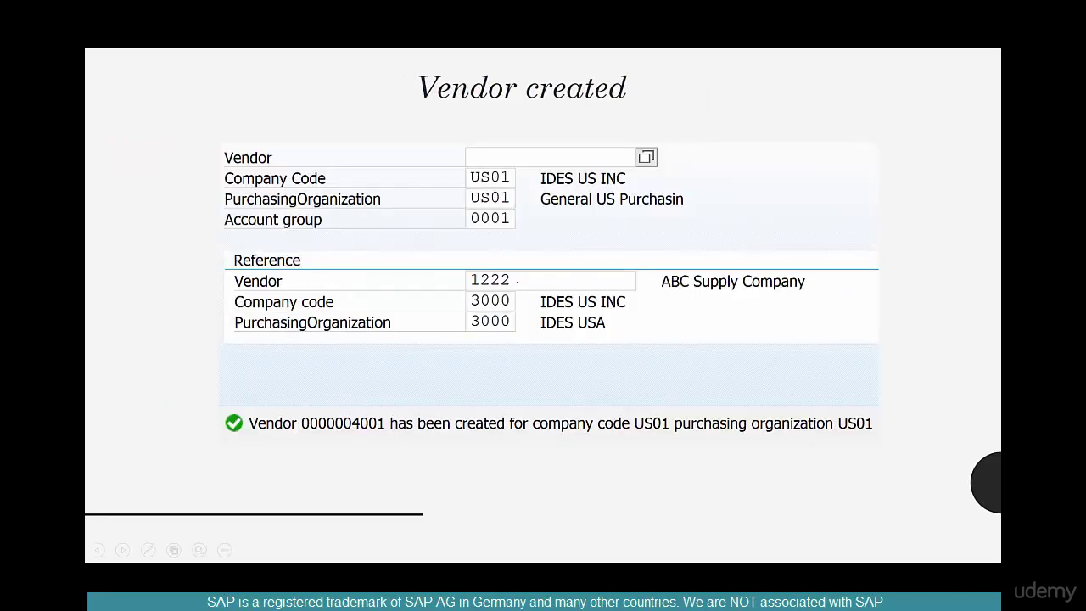
key(Right)
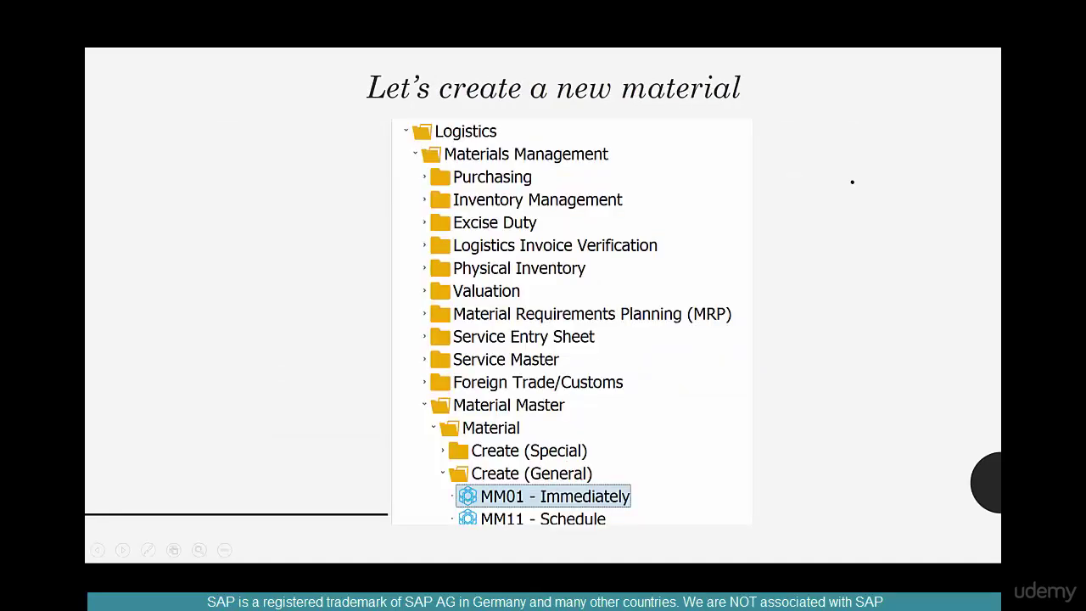
key(Right)
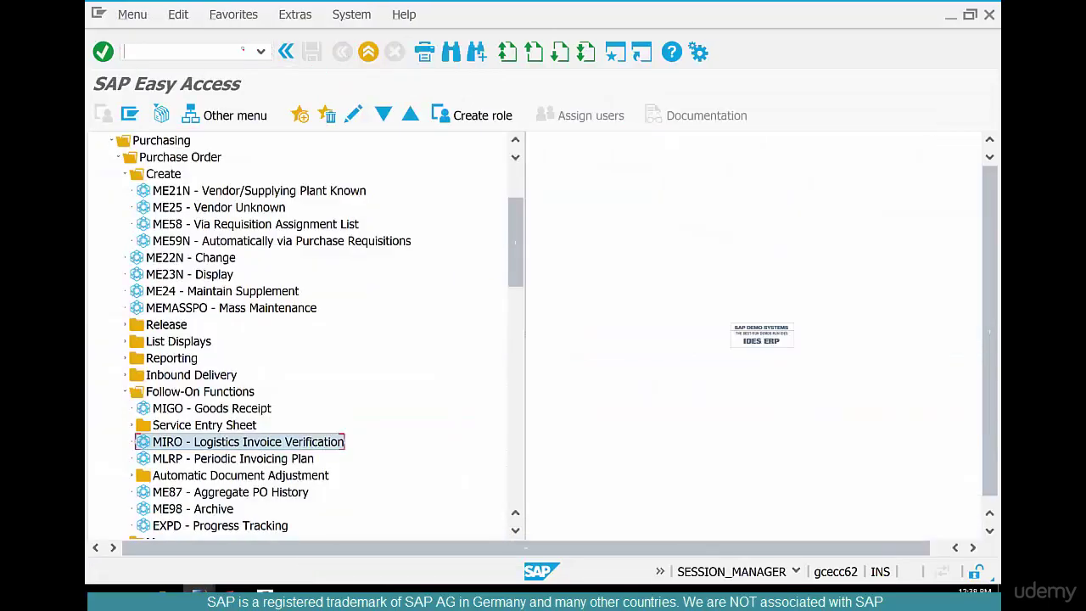
Step: Run the MMBE stock overview for material FLOUR-01 in plant CHI1 and check the RAW storage location's unrestricted-use stock
click(243, 51)
text(mmbe)
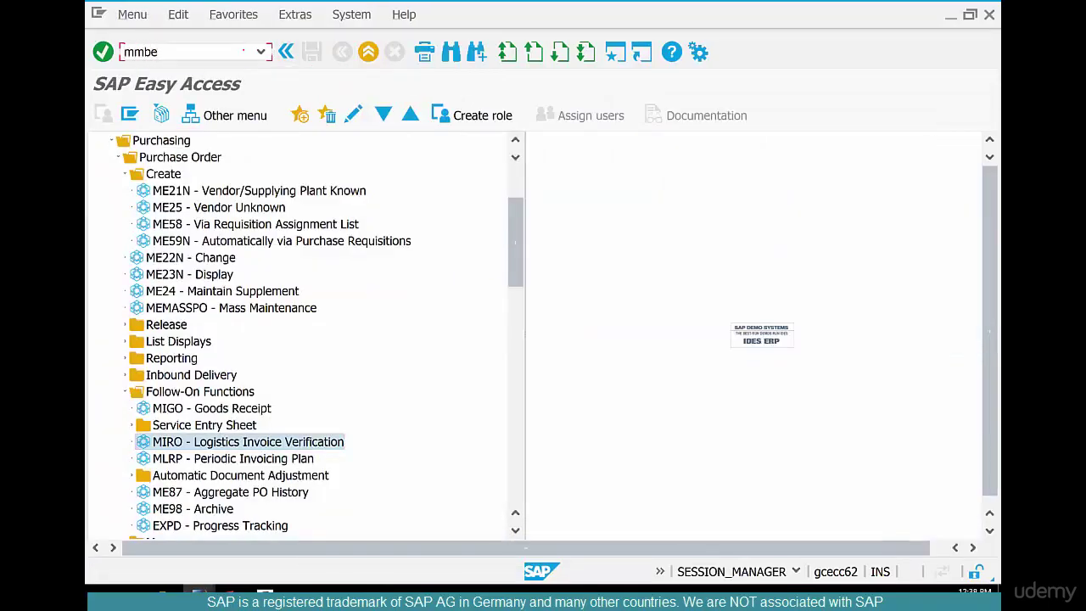
key(Return)
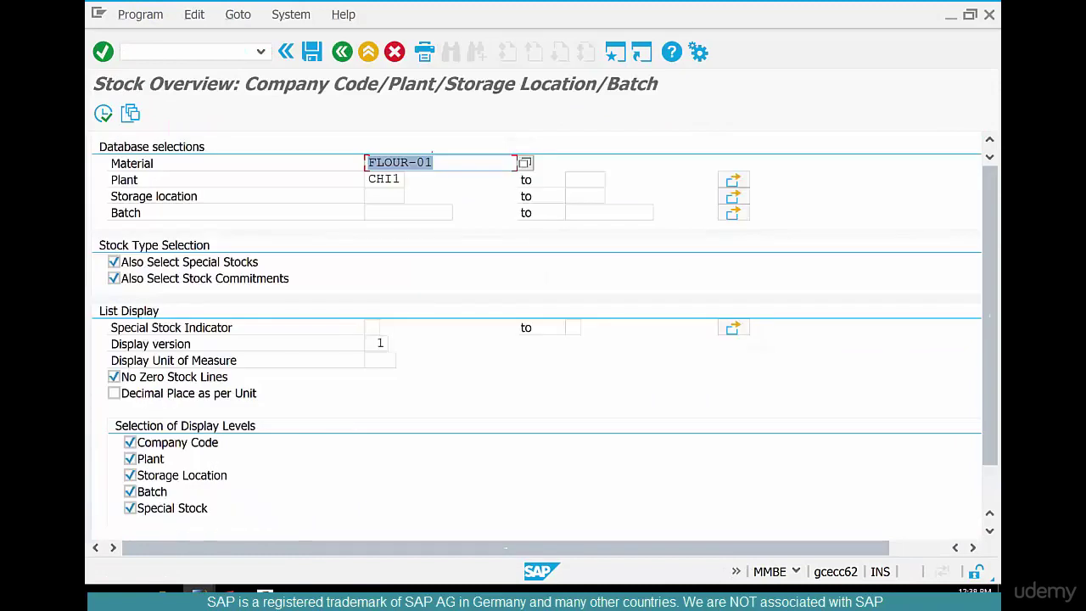
click(103, 112)
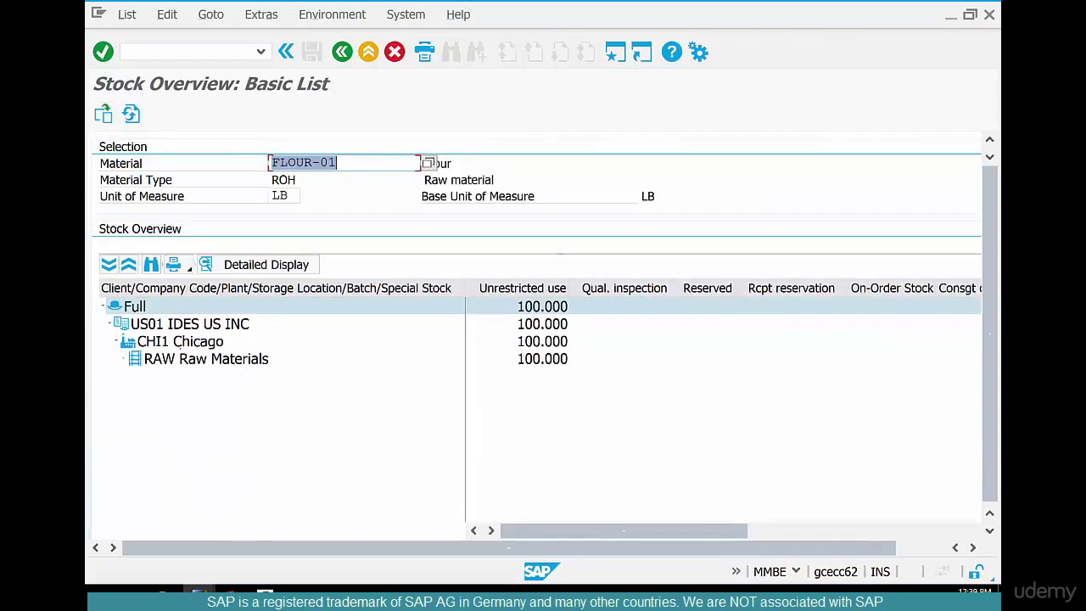
click(206, 359)
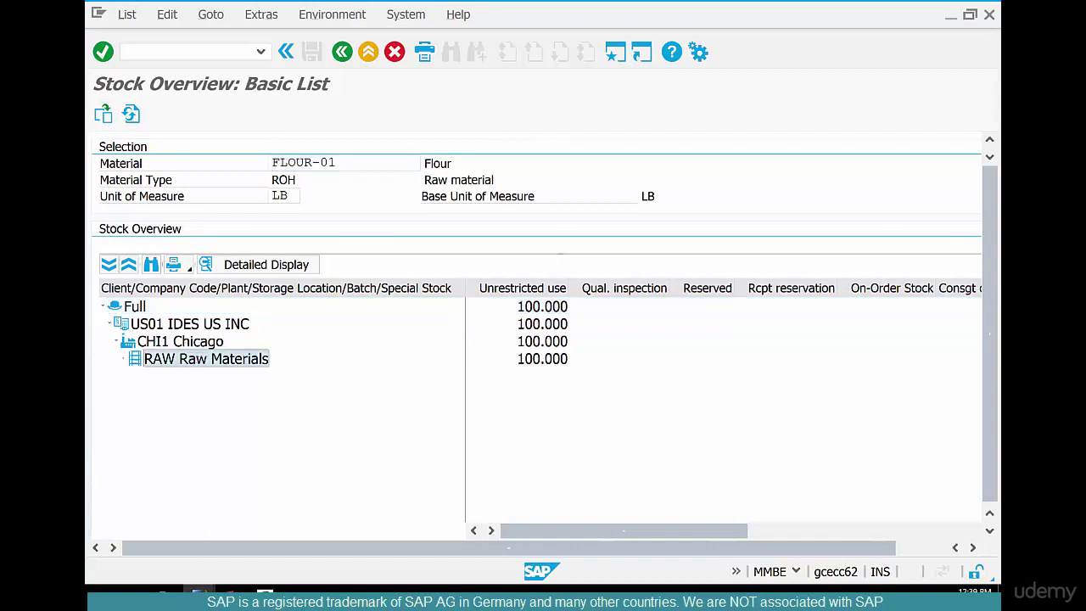
click(541, 359)
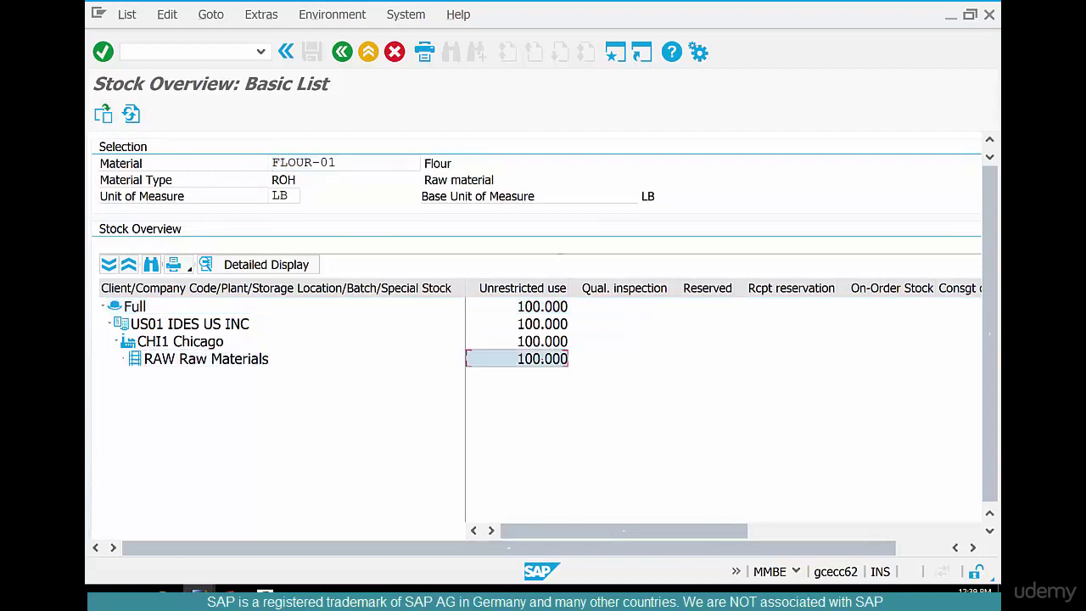